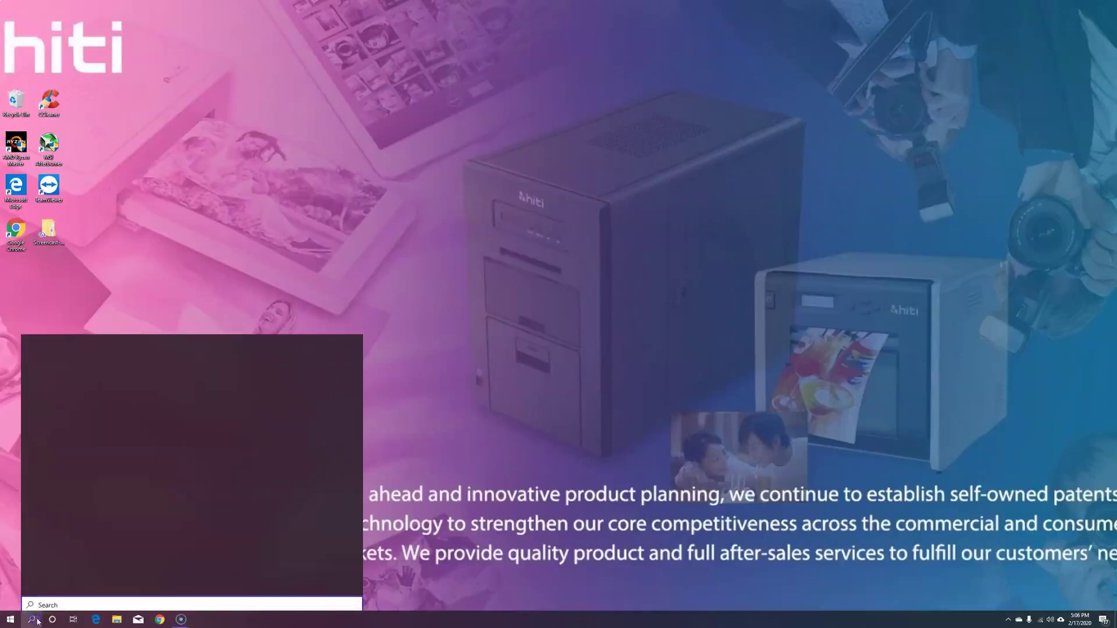
Search 'control' and open Control Panel from the results.
type("control")
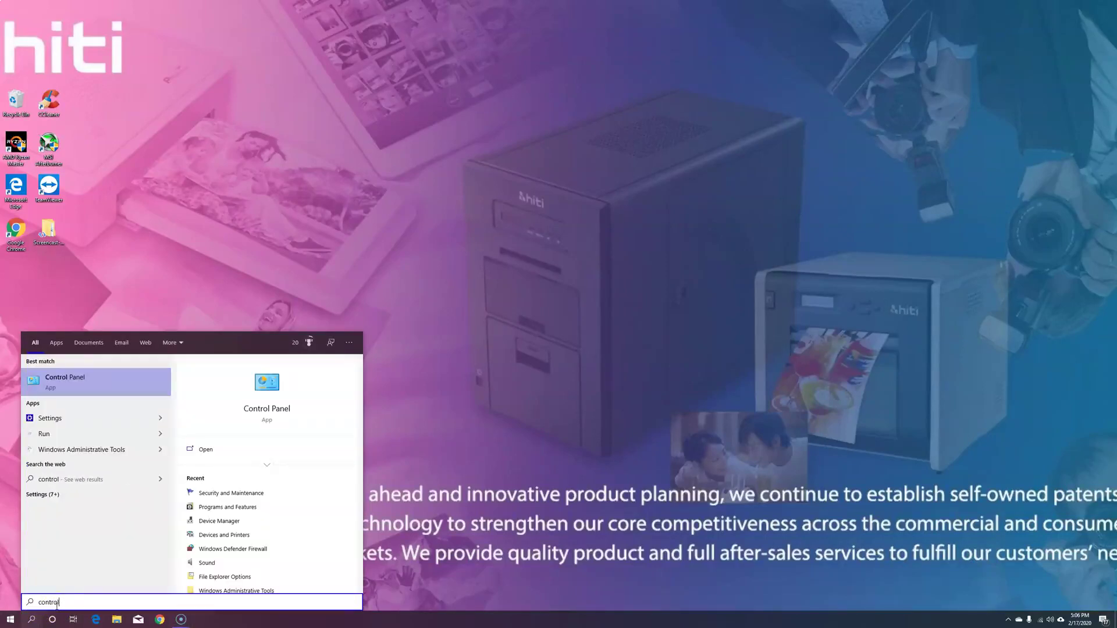
left_click(97, 383)
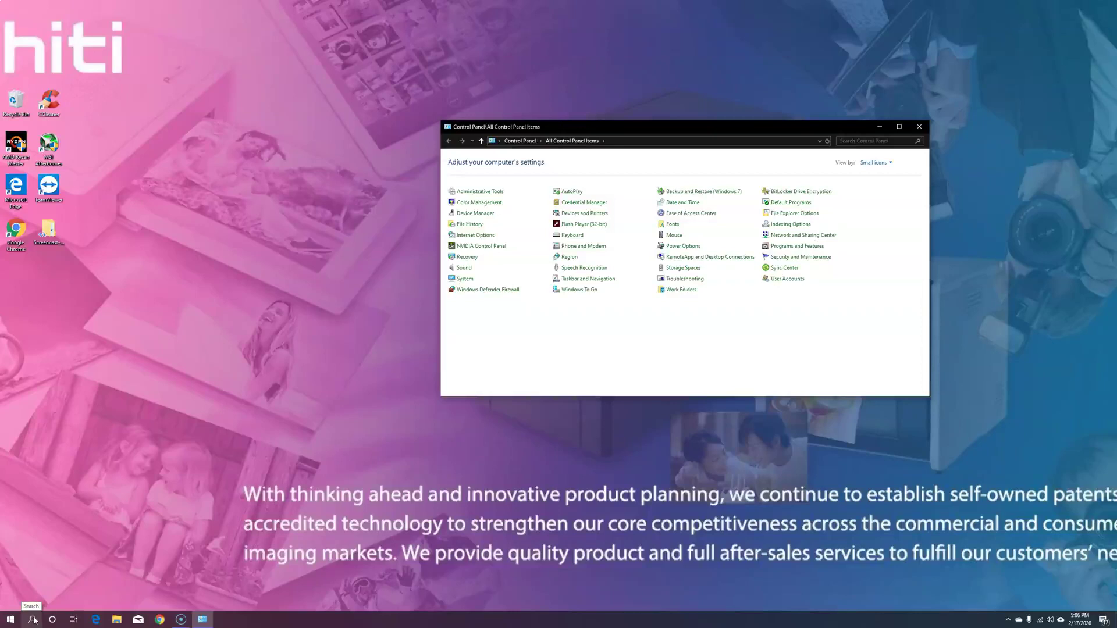
right_click(278, 619)
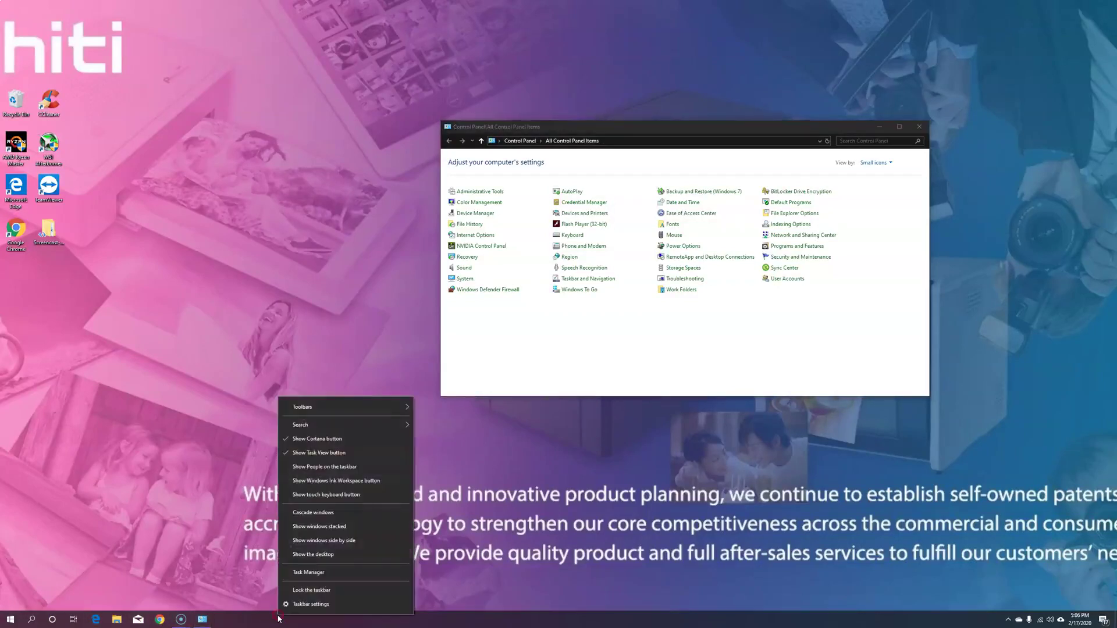
mouse_move(326, 427)
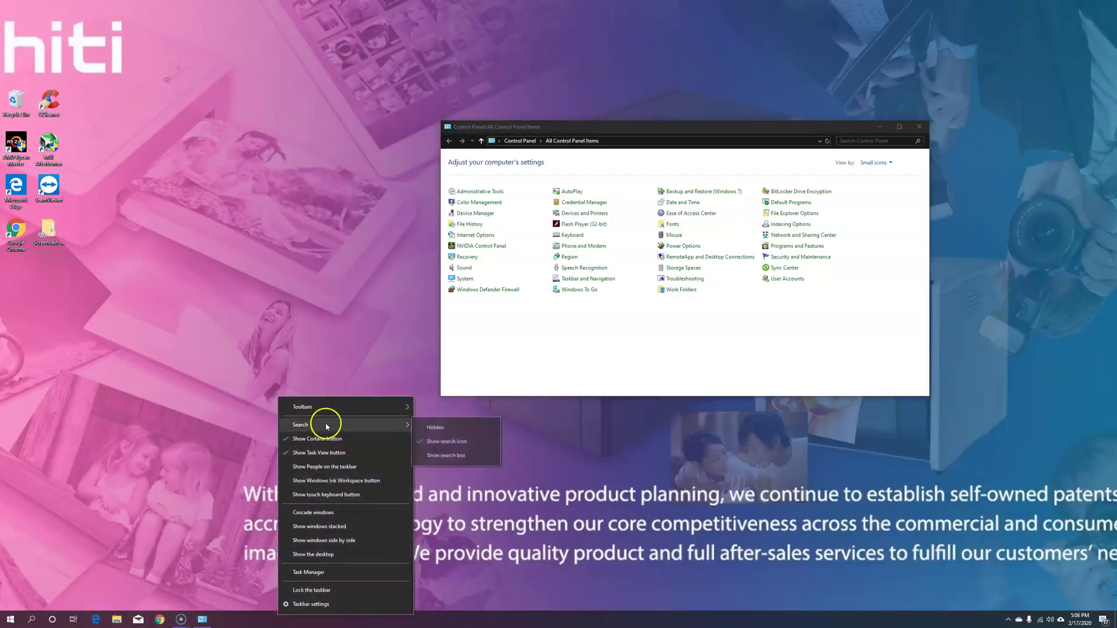
left_click(435, 446)
Launch Task Manager and run 'control panel' as a new task.
right_click(574, 619)
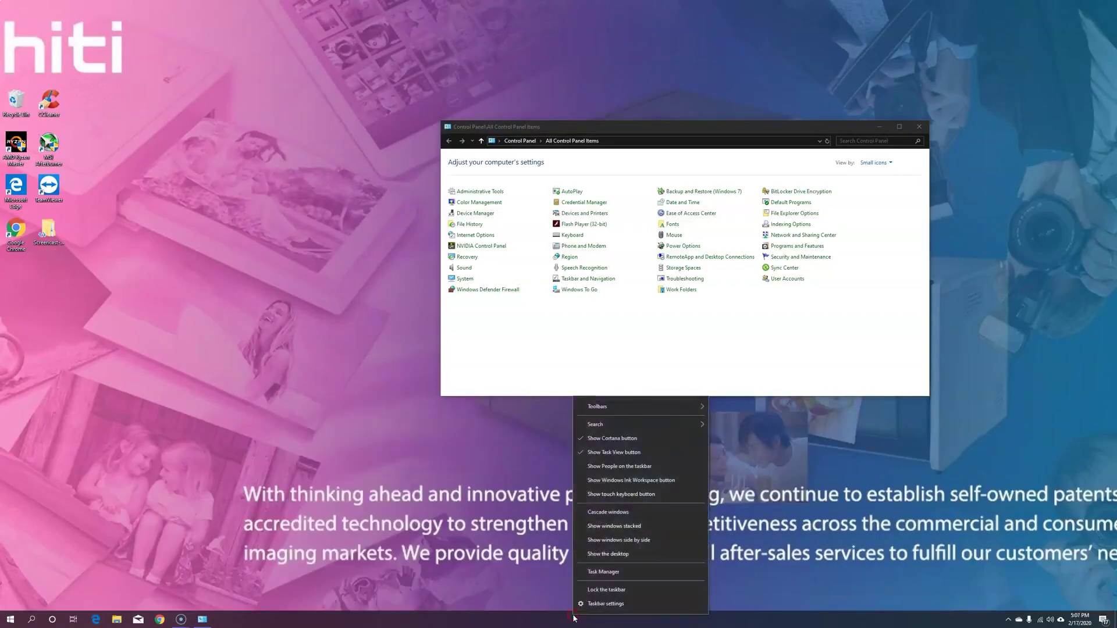
left_click(585, 576)
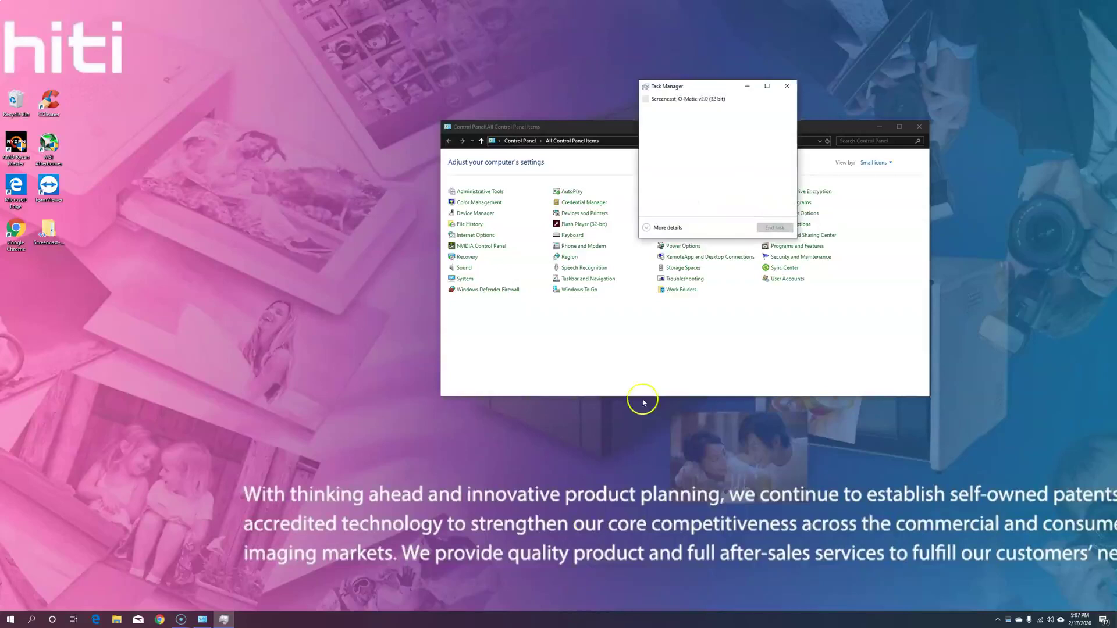
left_click(650, 228)
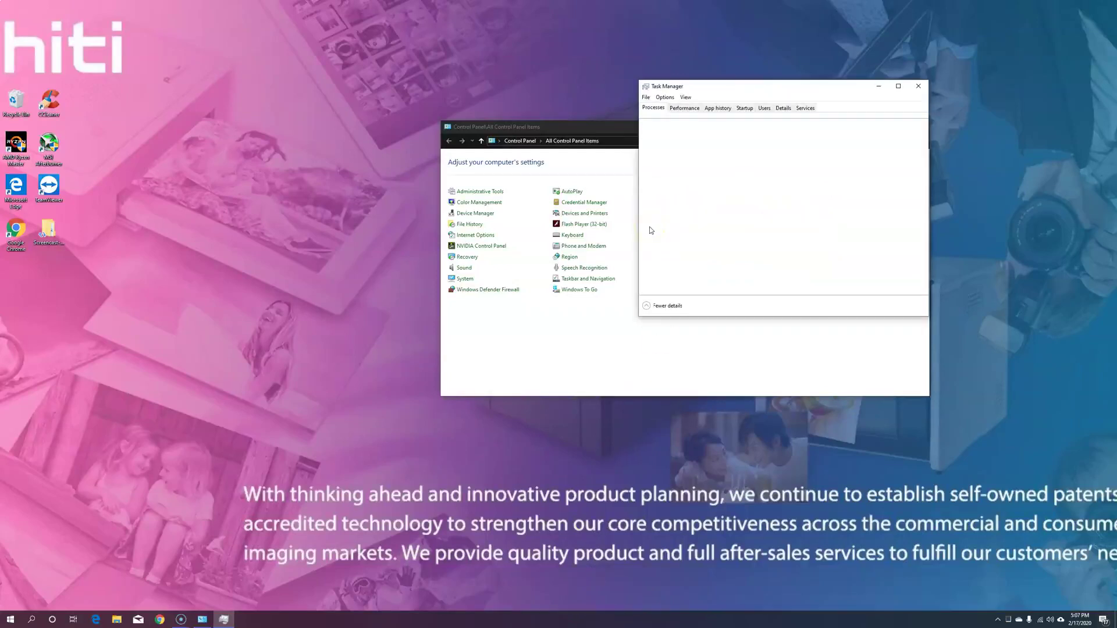
left_click(646, 97)
left_click(652, 111)
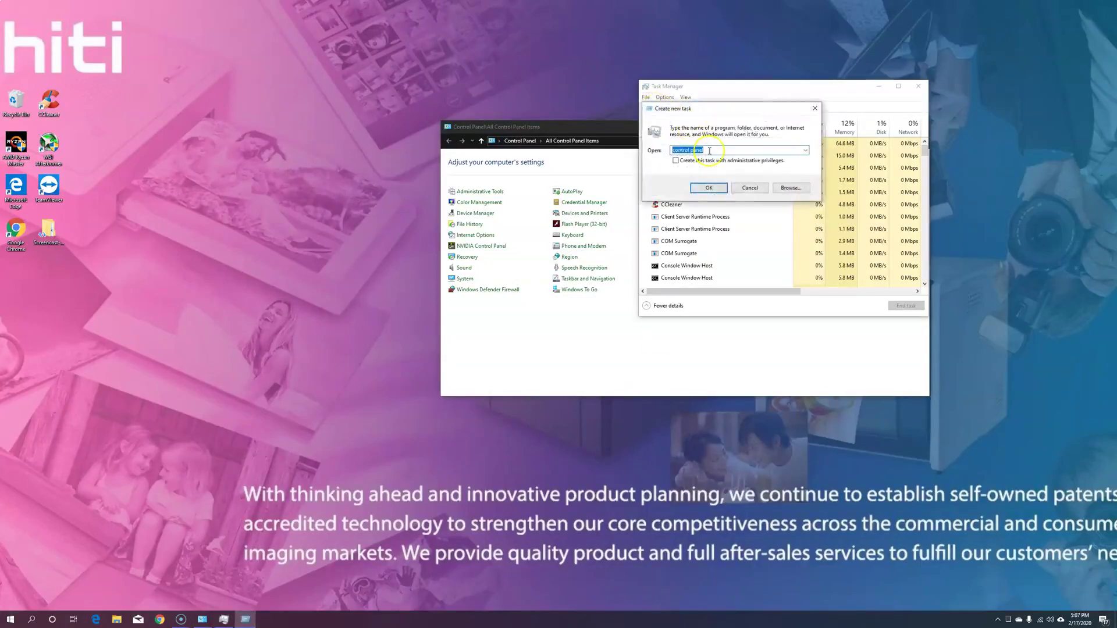
left_click(704, 190)
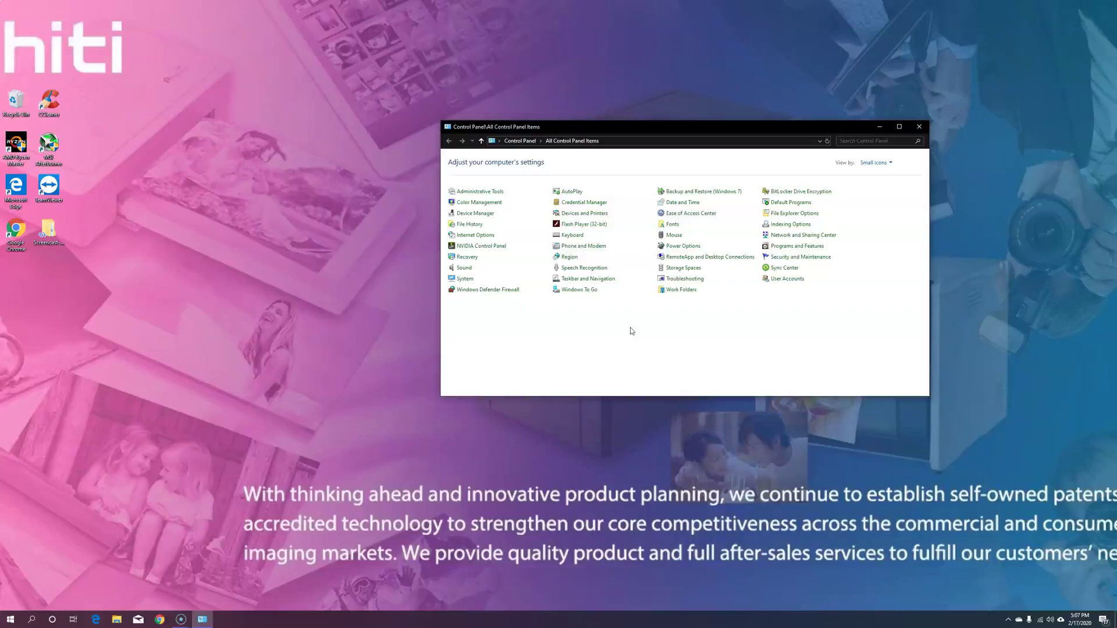
Keep small icons, then turn off Security and Maintenance messages for network firewall and virus protection.
left_click(876, 168)
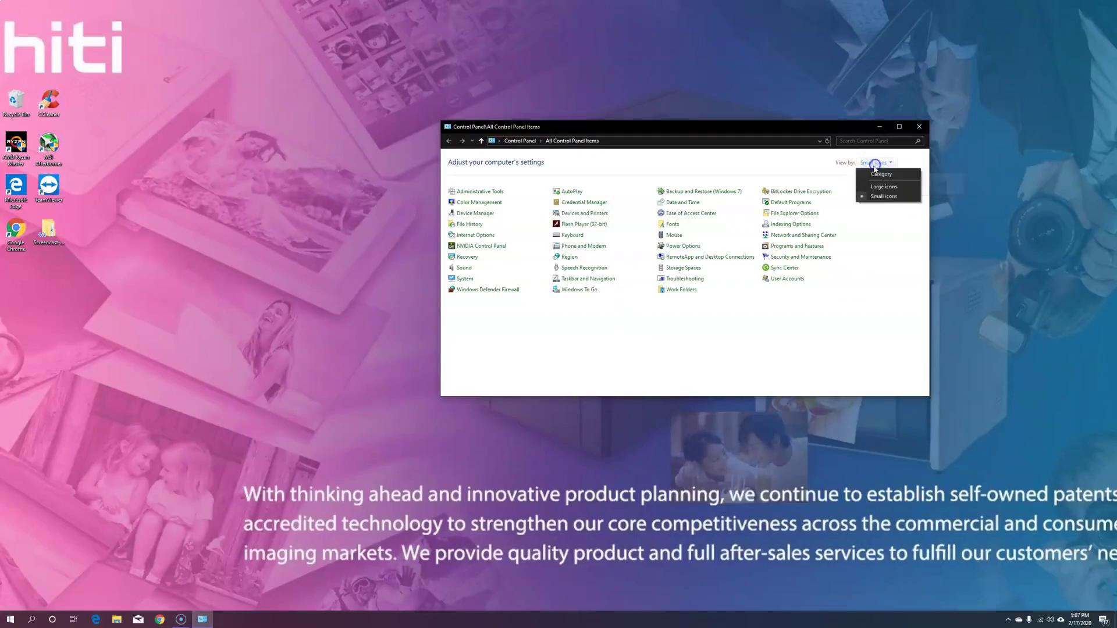
left_click(873, 201)
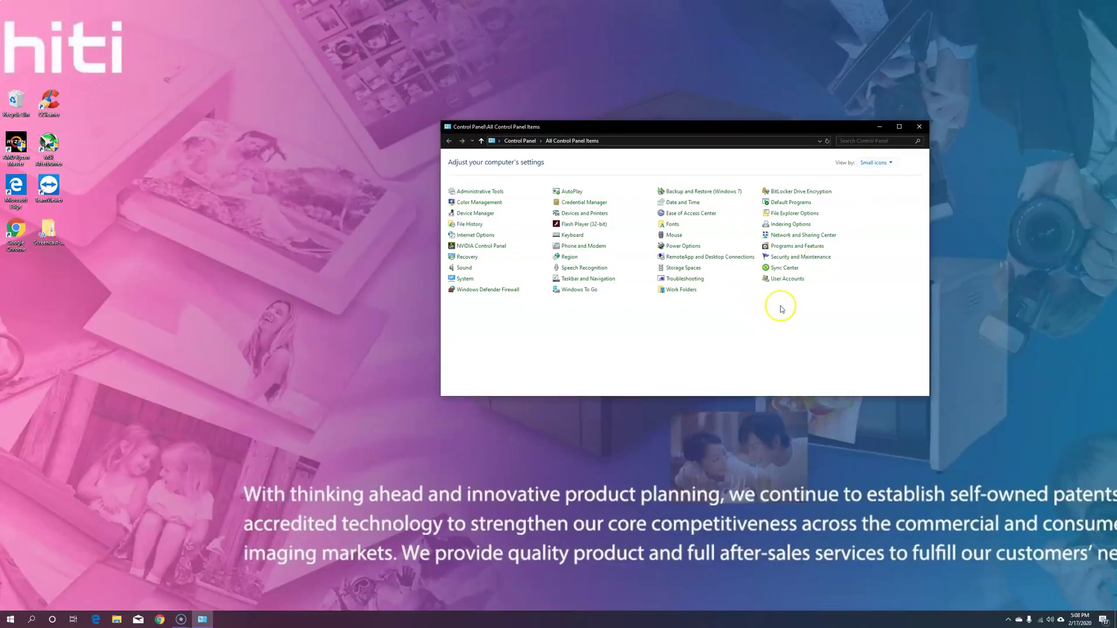
left_click(782, 260)
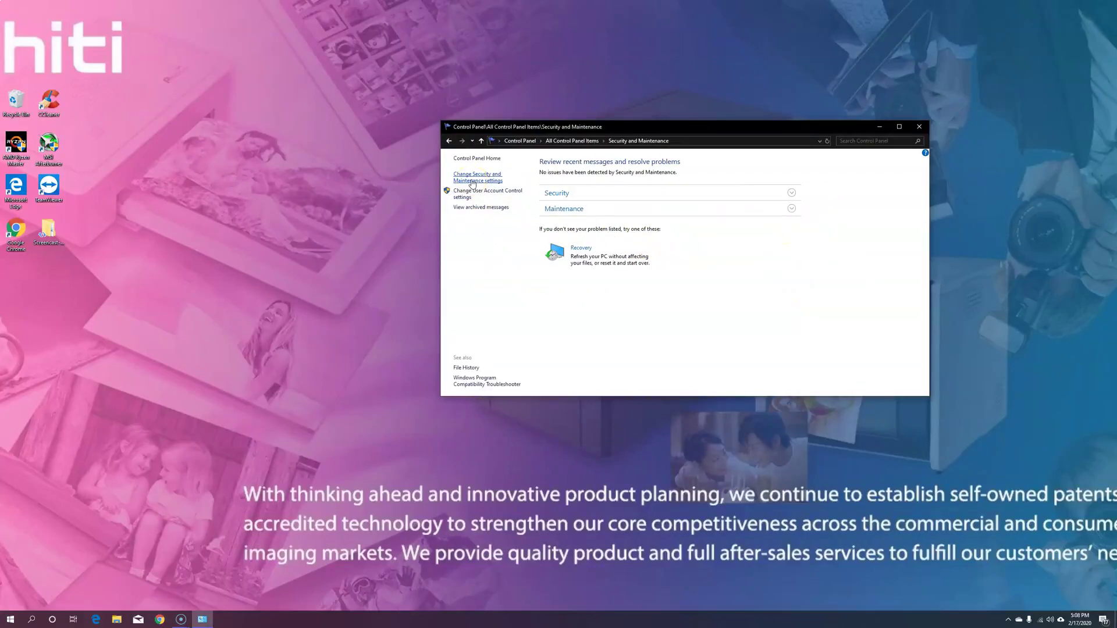
left_click(472, 181)
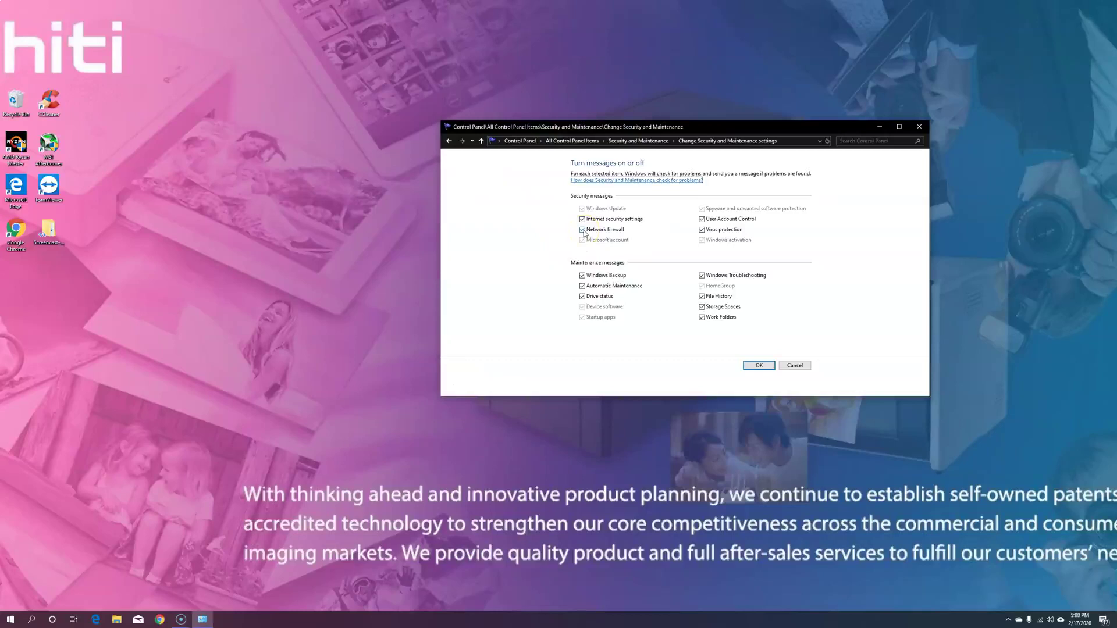
left_click(583, 230)
left_click(701, 230)
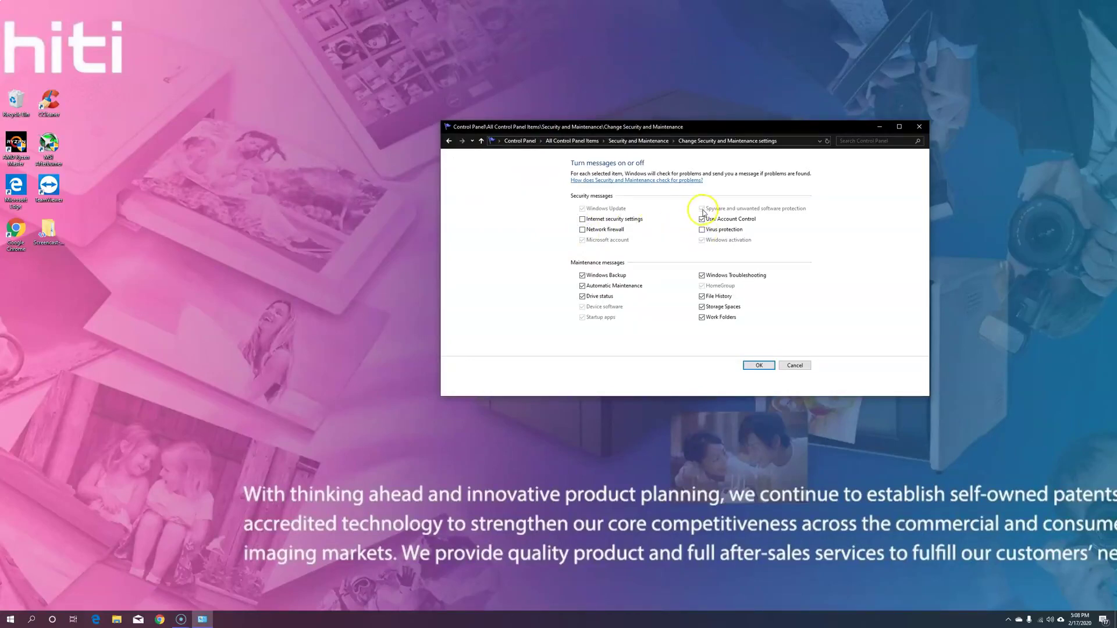
left_click(759, 365)
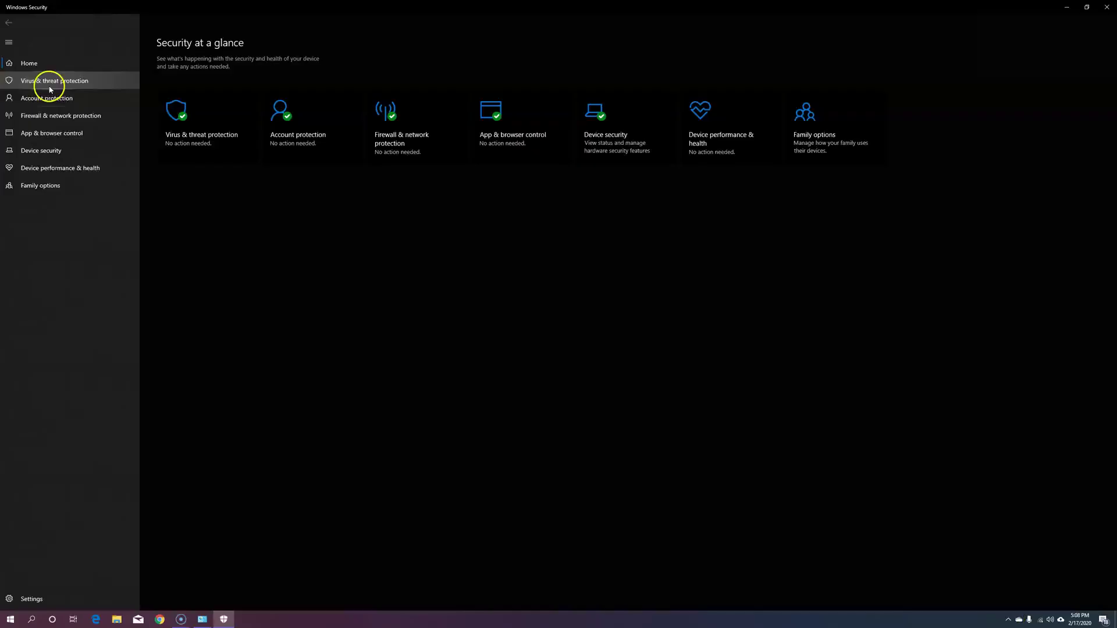
Switch off real-time and cloud-delivered protection in Virus & threat protection settings.
left_click(44, 82)
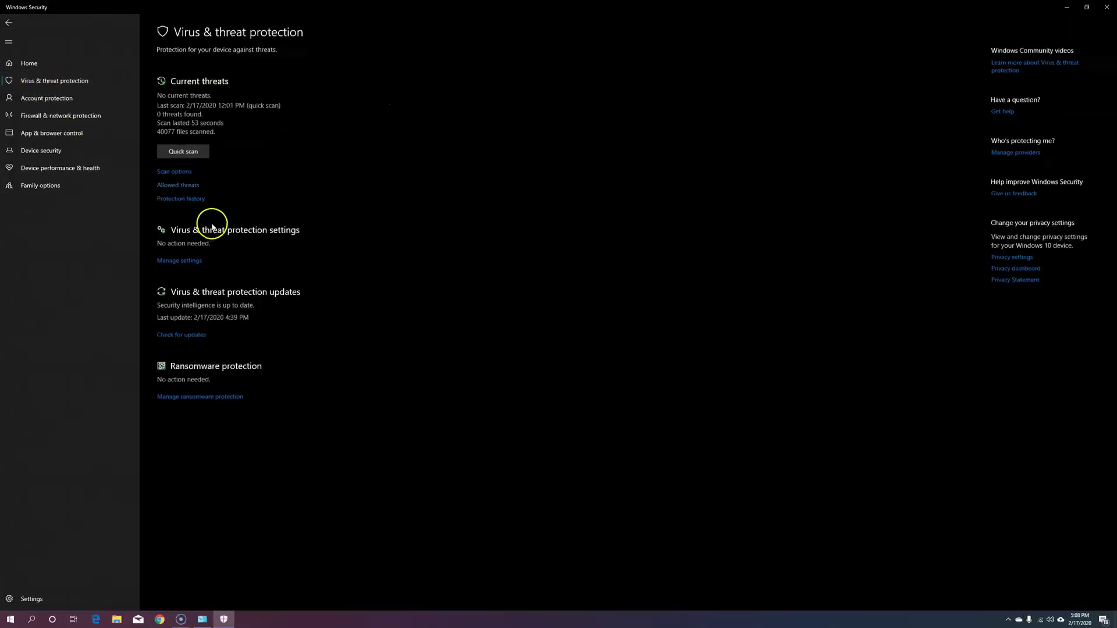
left_click(179, 259)
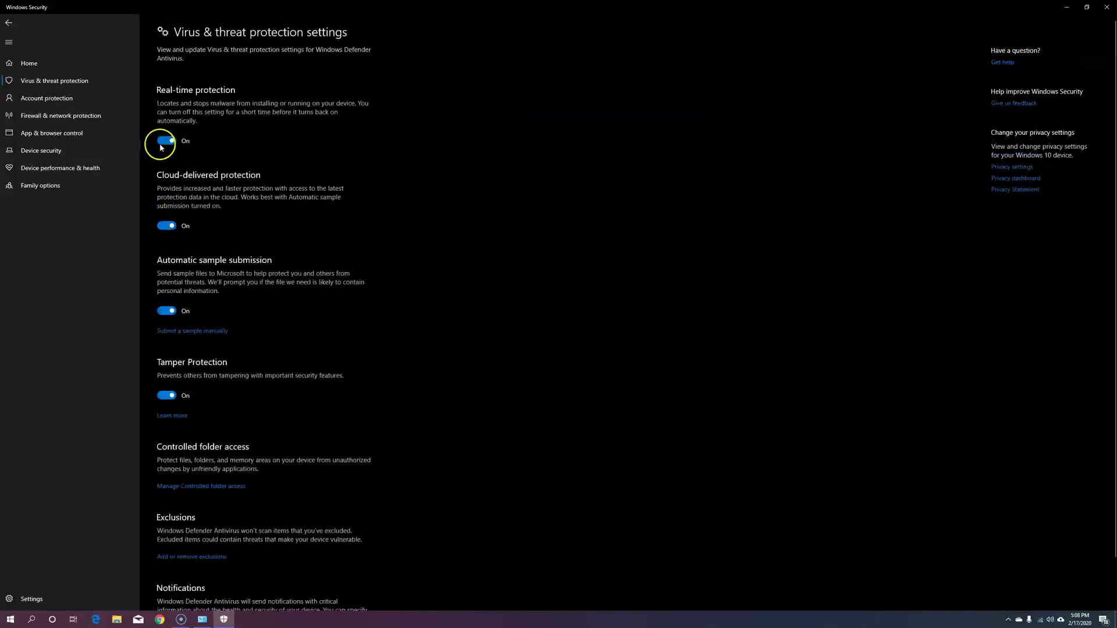
left_click(167, 142)
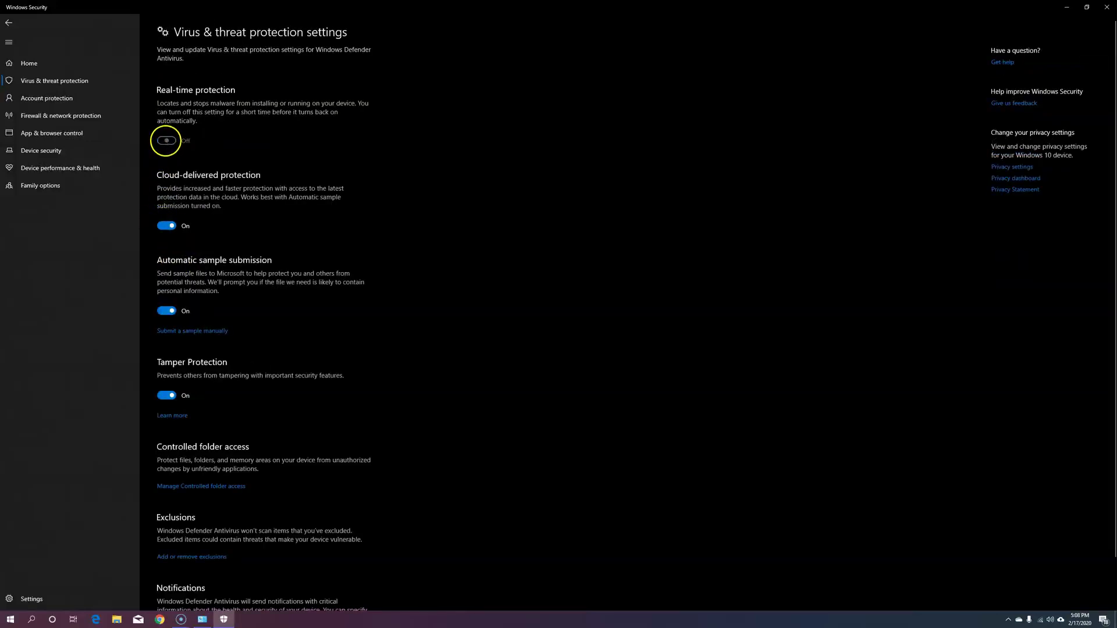
left_click(164, 244)
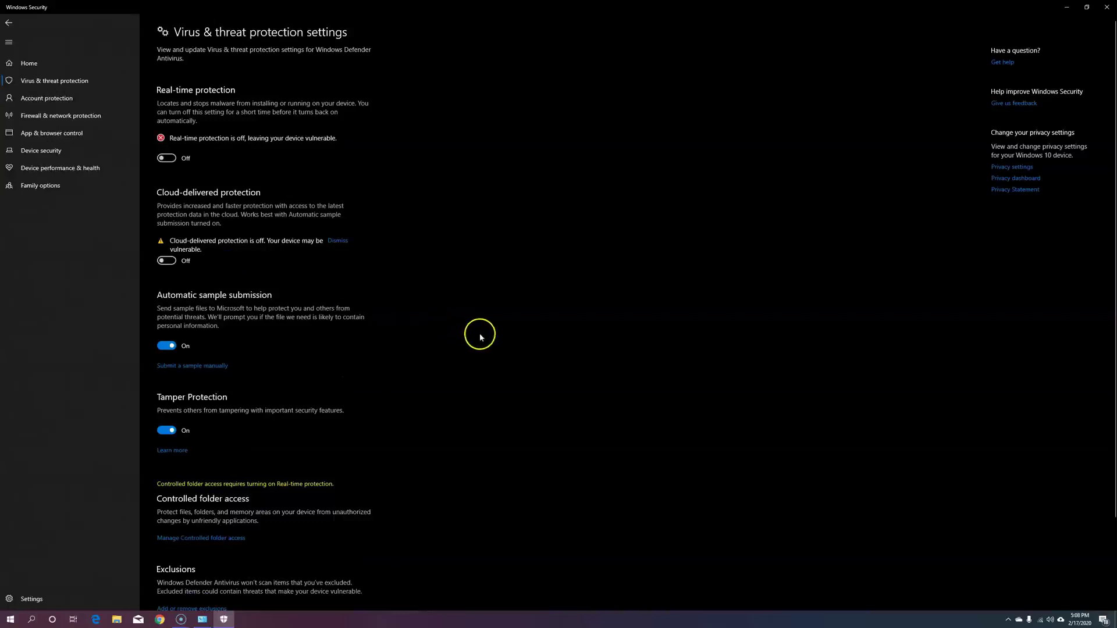
Turn off the firewall for domain, private and public networks, then close Windows Security.
left_click(35, 118)
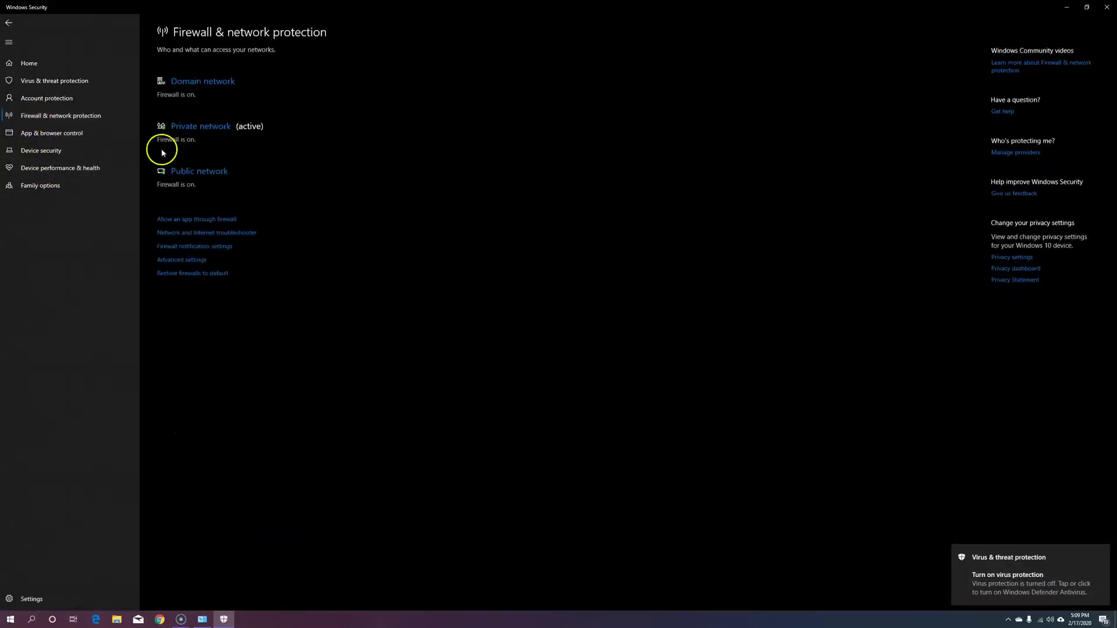
left_click(189, 80)
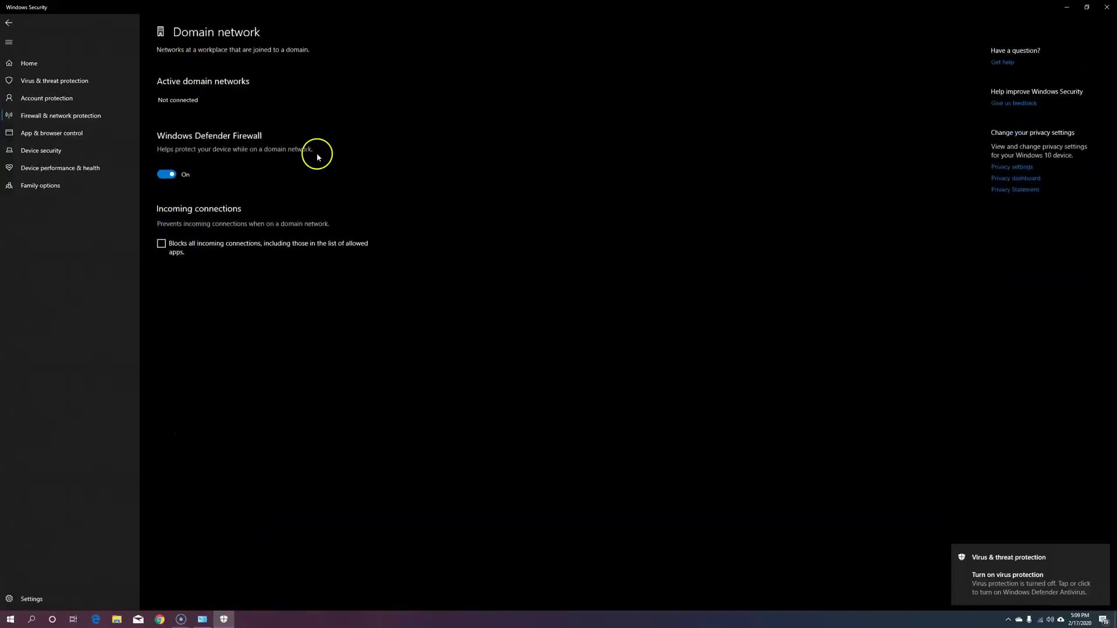
left_click(167, 174)
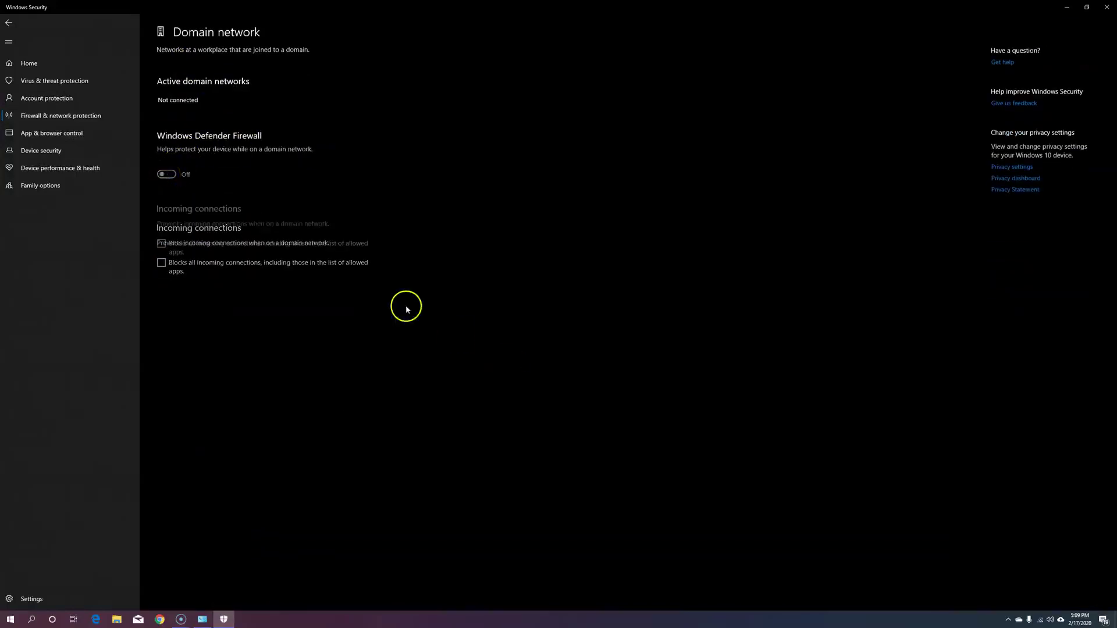
left_click(8, 22)
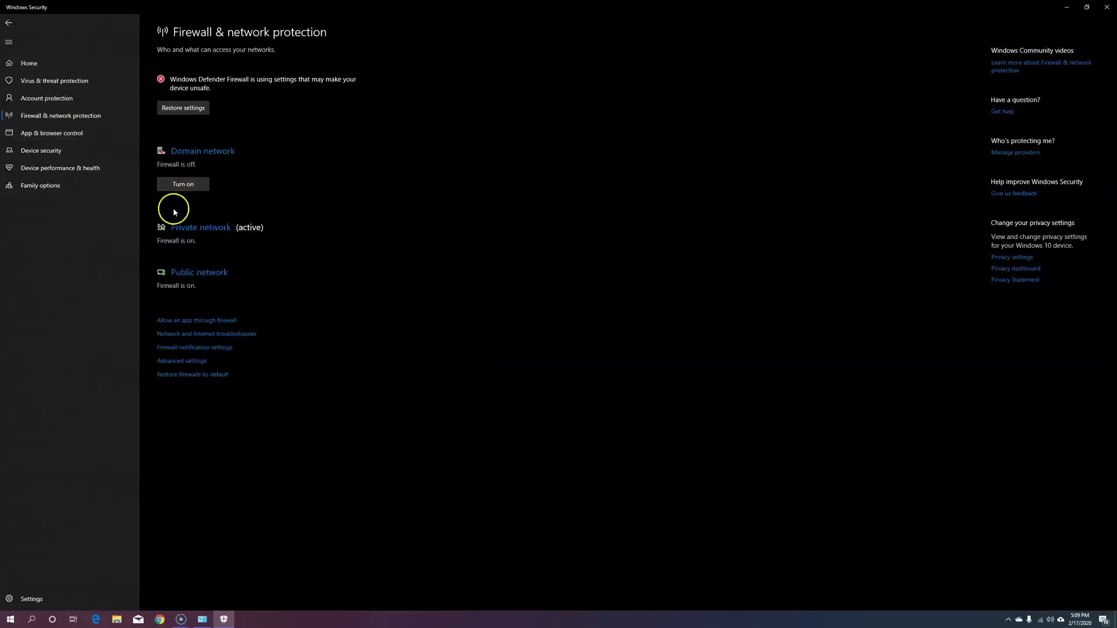
left_click(183, 226)
left_click(168, 183)
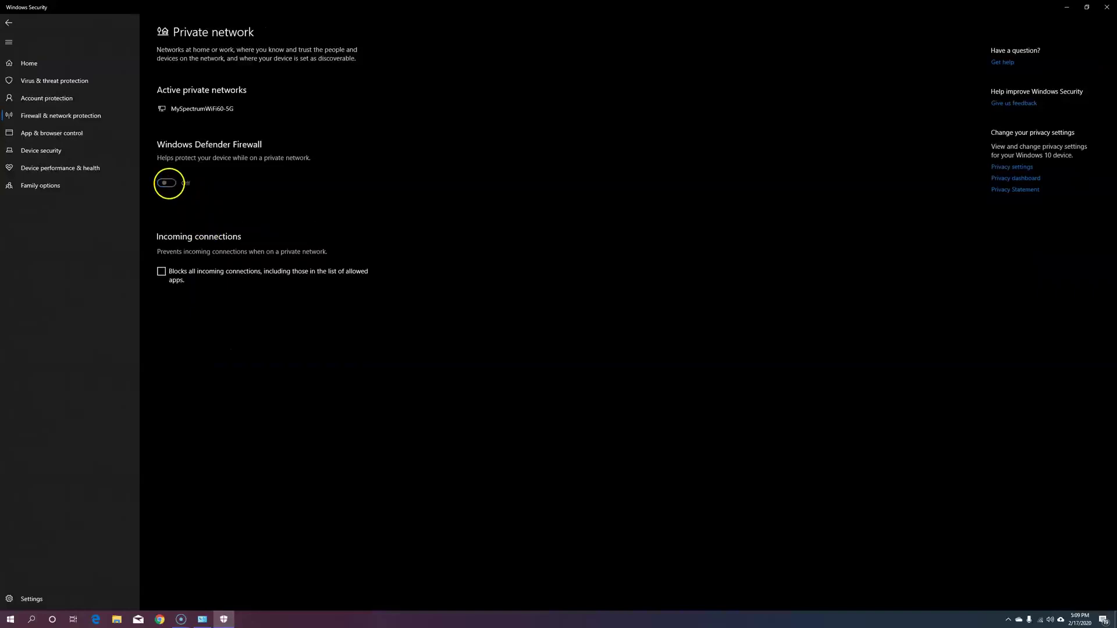
left_click(9, 23)
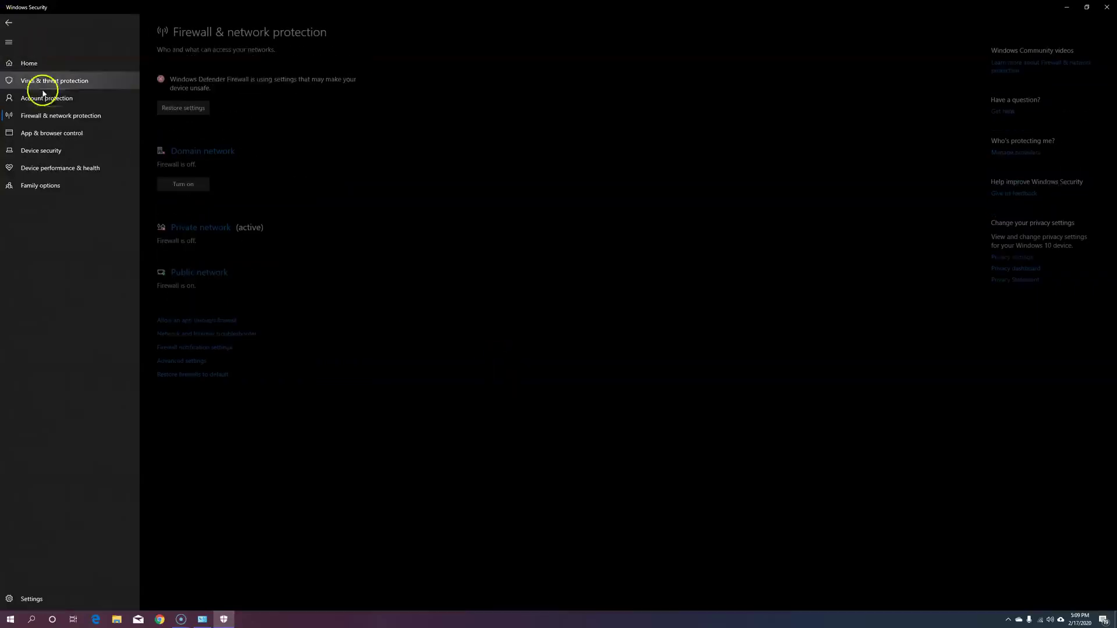
left_click(182, 272)
left_click(167, 184)
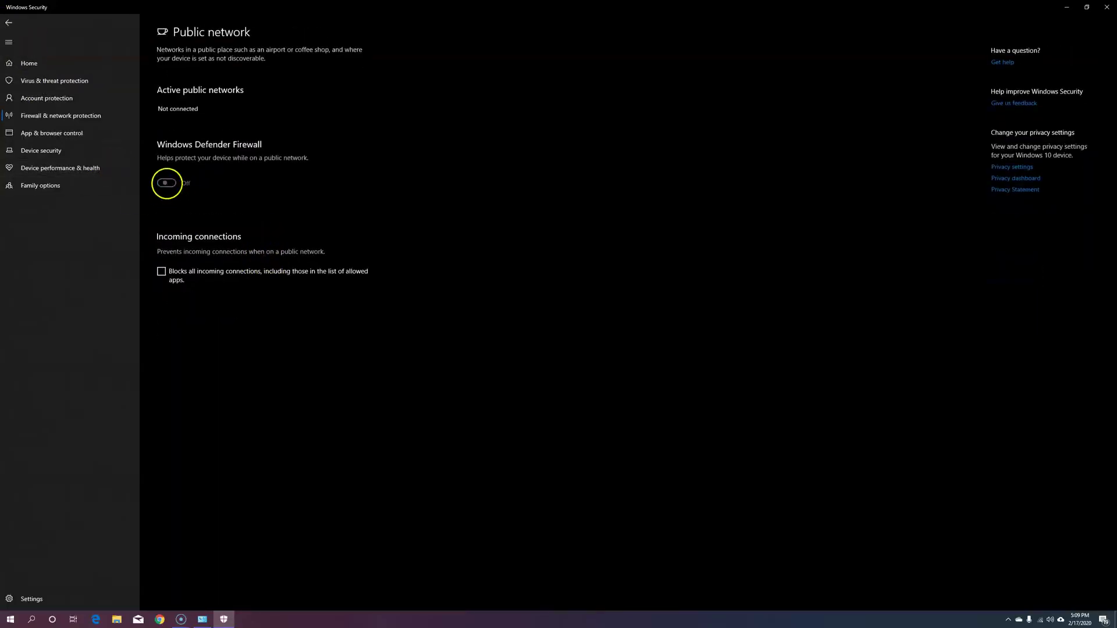
key("super+d")
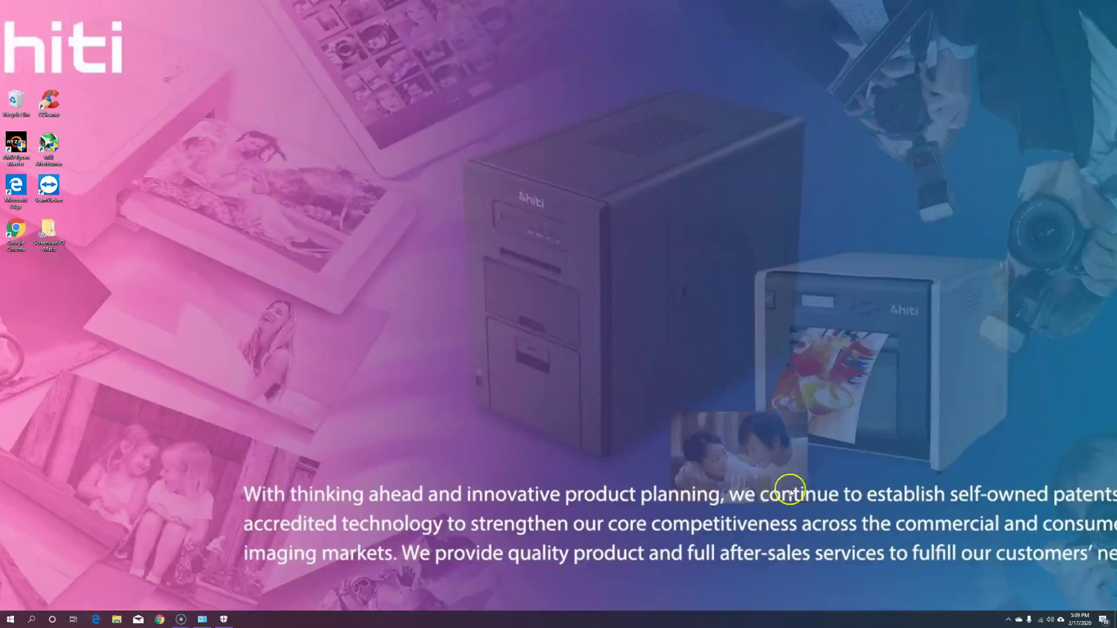
left_click(1008, 620)
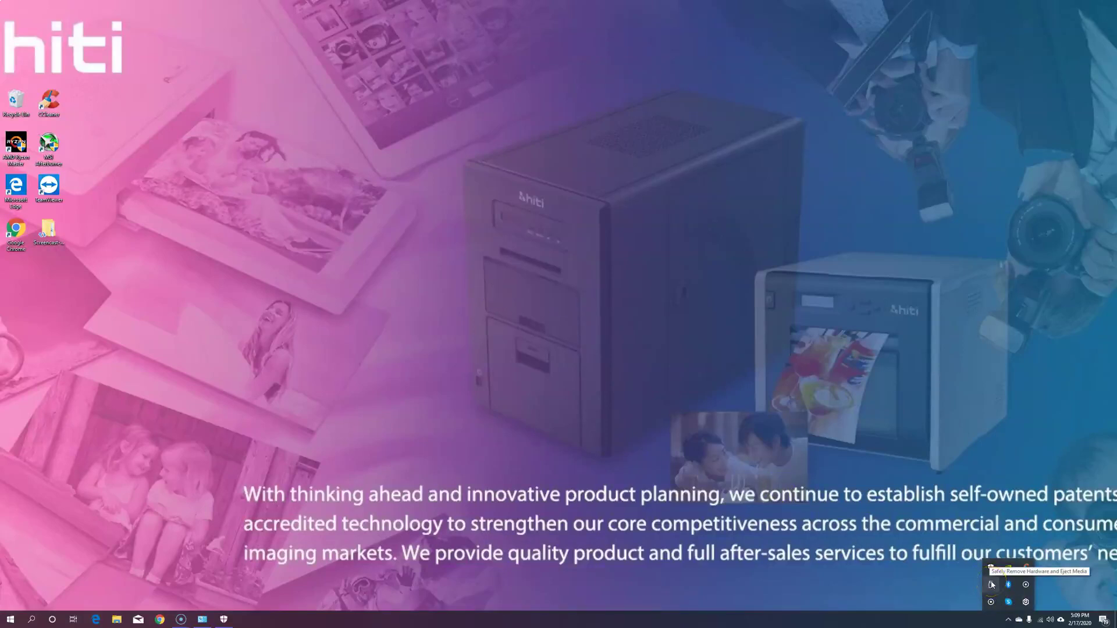
left_click(991, 571)
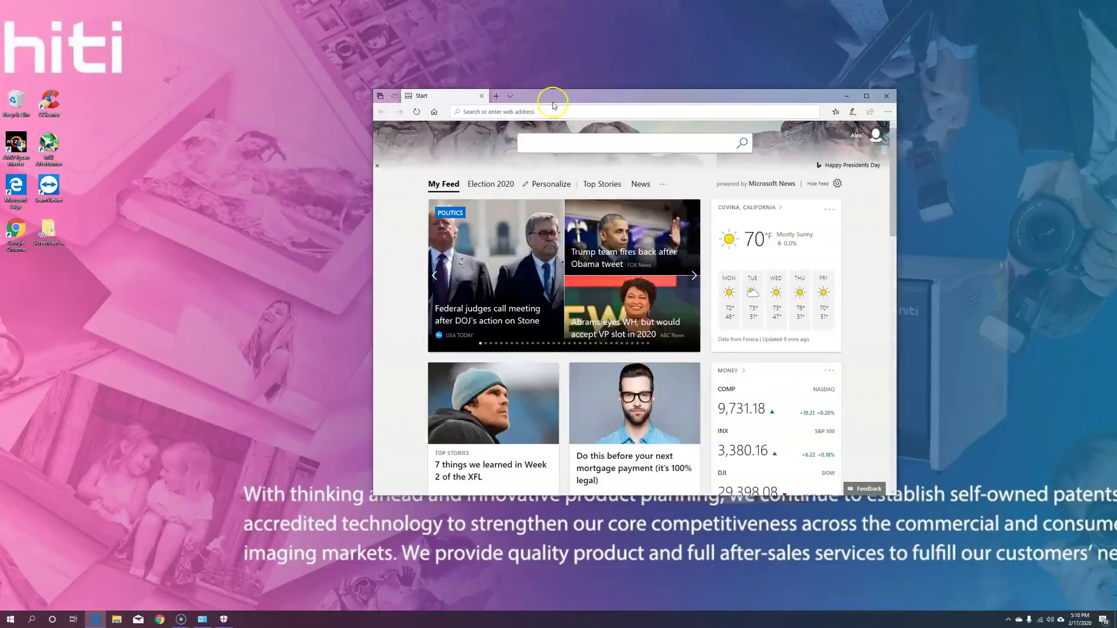
Load the HiTi website in Edge and go to its downloads page.
left_click(550, 109)
type("www.hiti.")
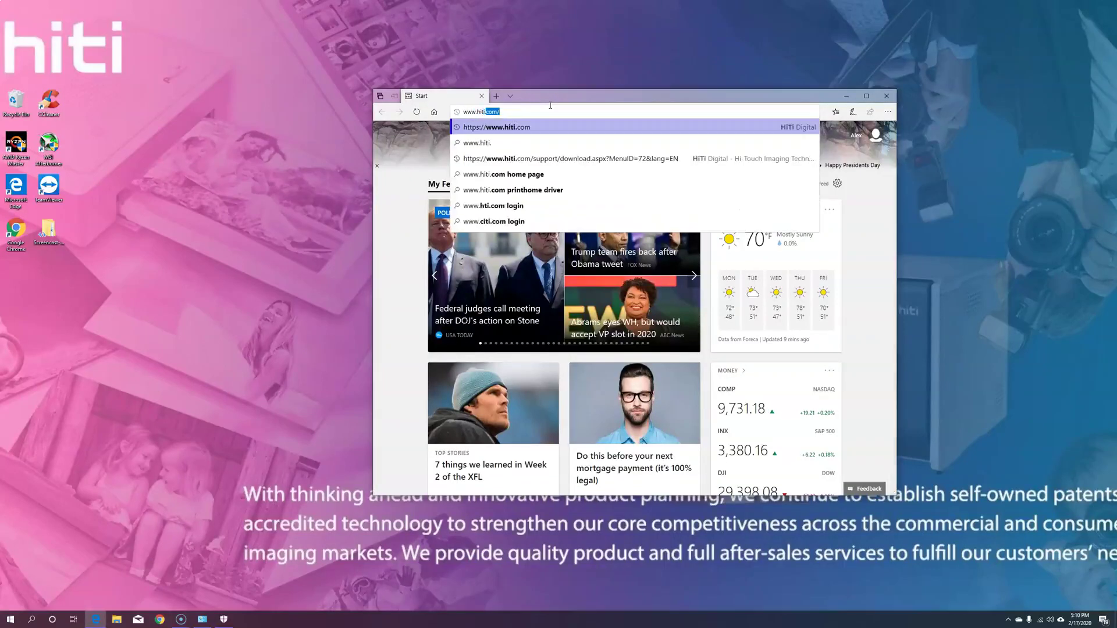
key("Return")
mouse_move(756, 137)
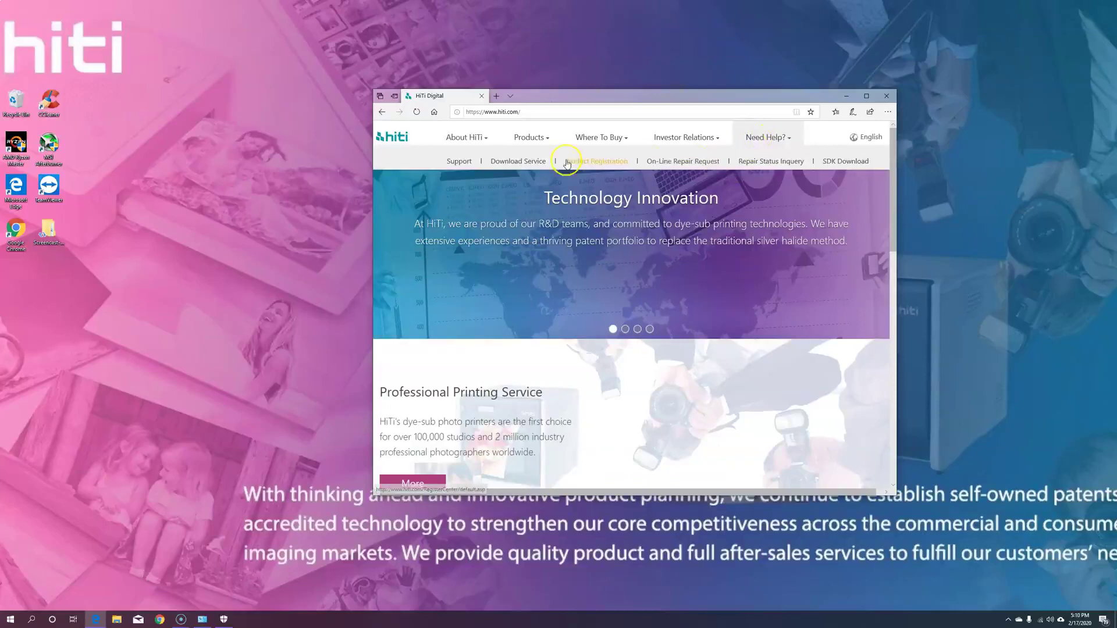
left_click(518, 163)
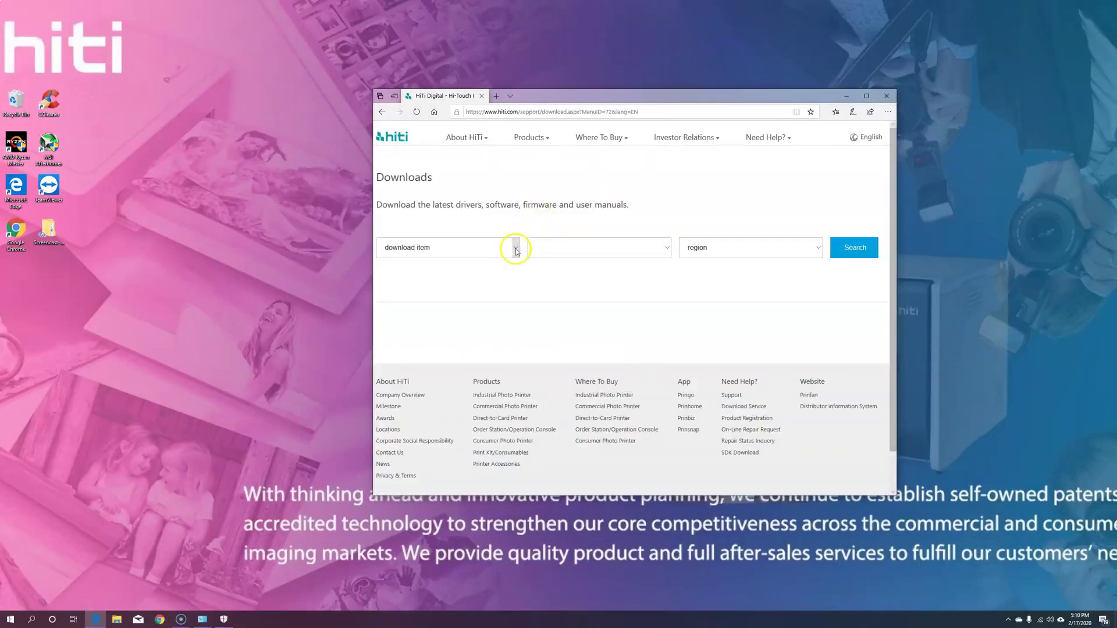
Search downloads for Update Program (Windows), model P525L, region North America.
left_click(516, 250)
left_click(489, 285)
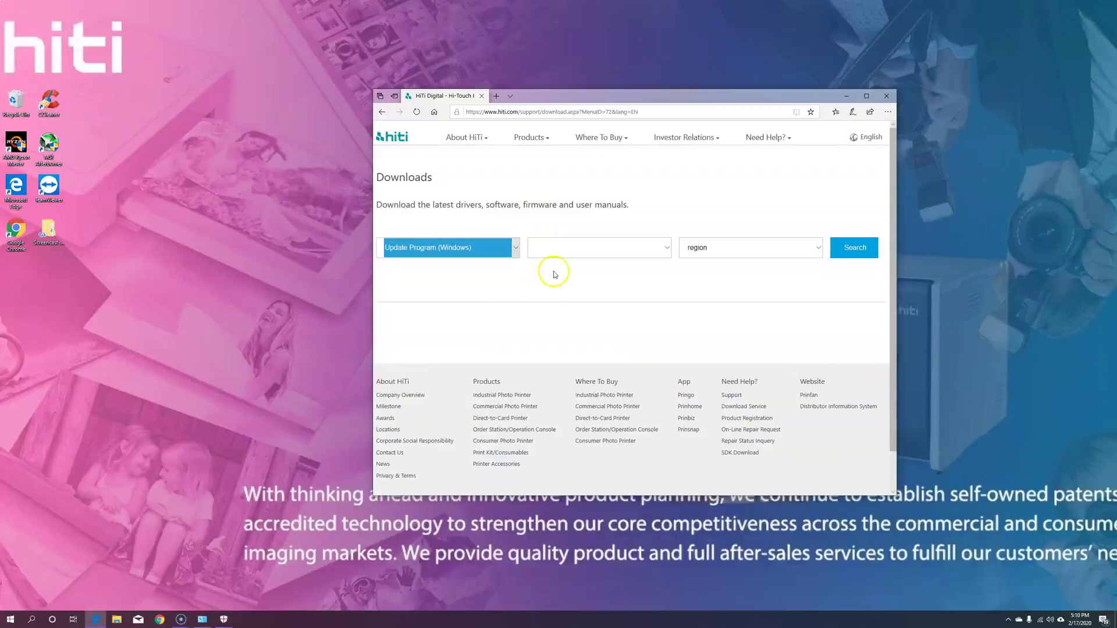
left_click(652, 254)
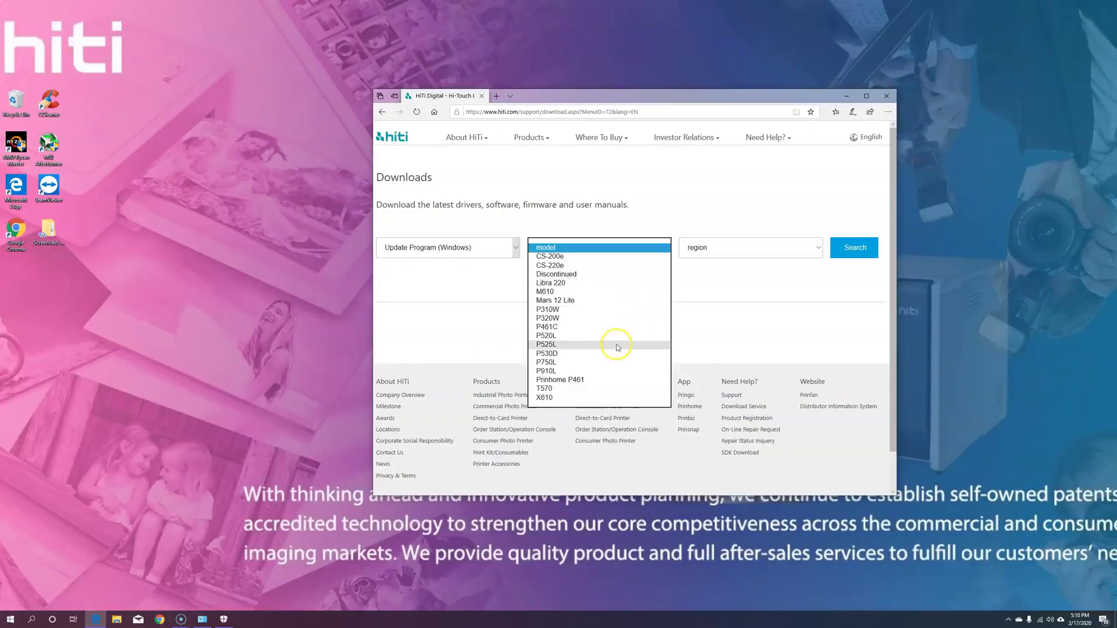
left_click(618, 347)
left_click(757, 249)
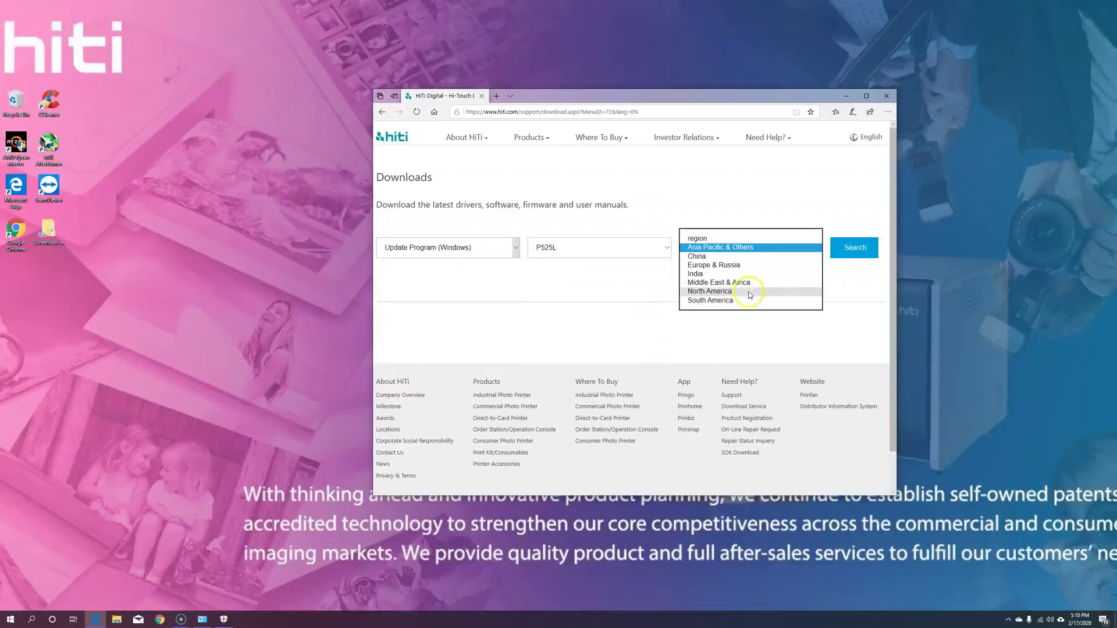
left_click(750, 291)
left_click(668, 250)
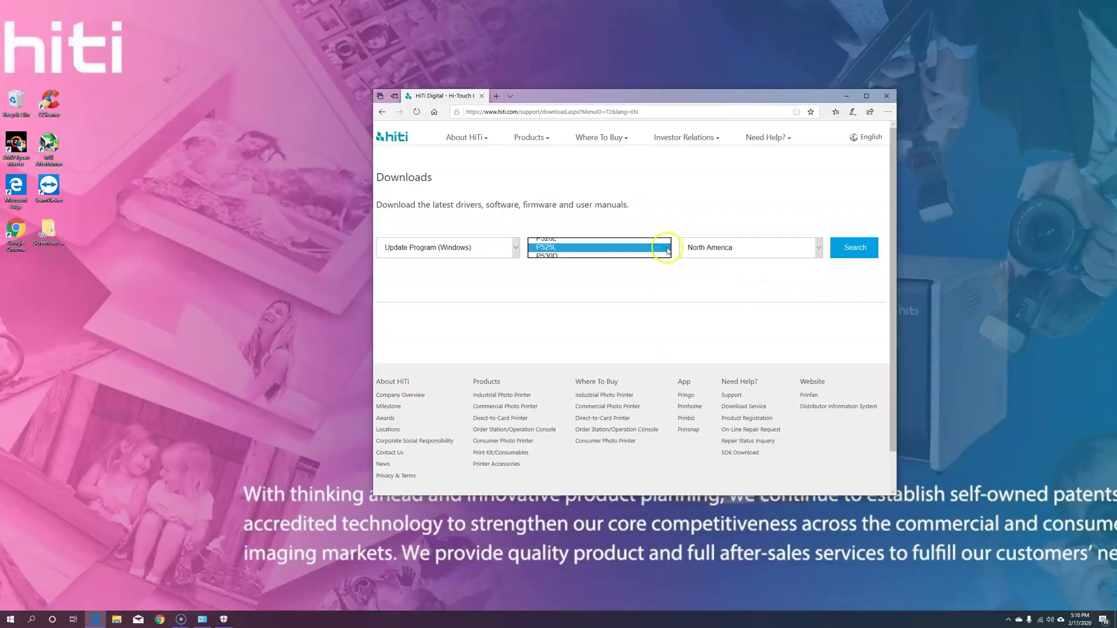
left_click(611, 180)
left_click(732, 249)
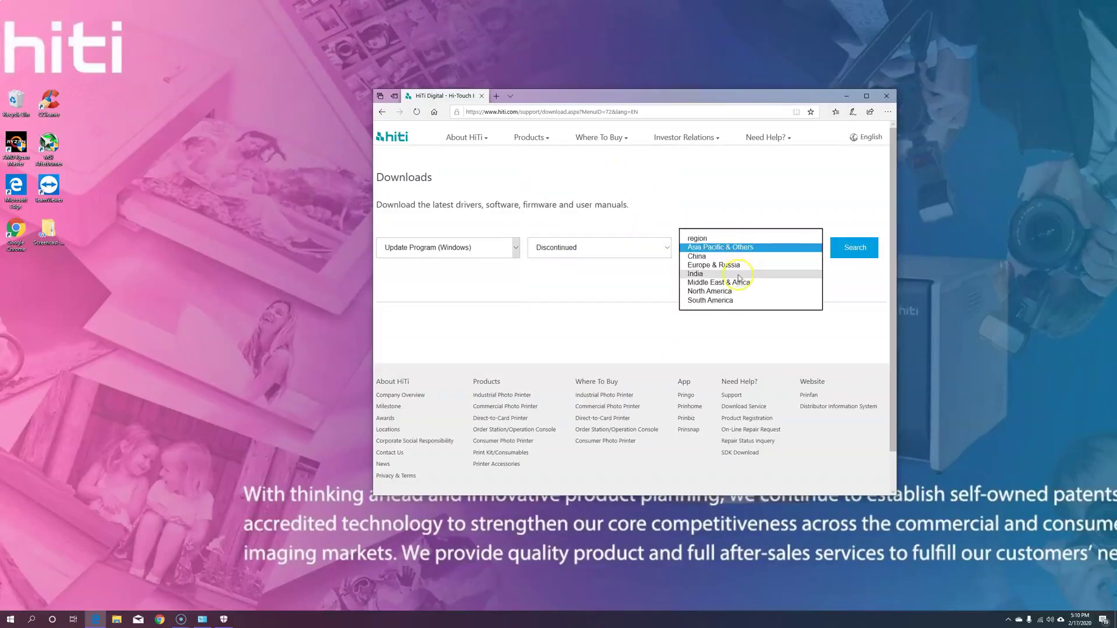
left_click(734, 292)
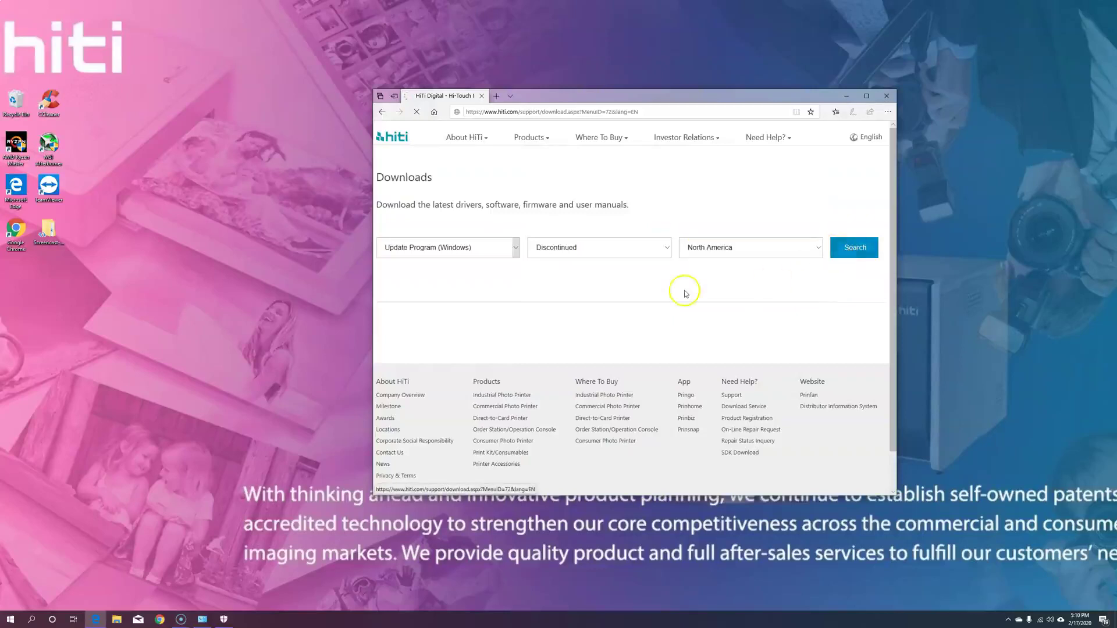
scroll(656, 342, "down", 10)
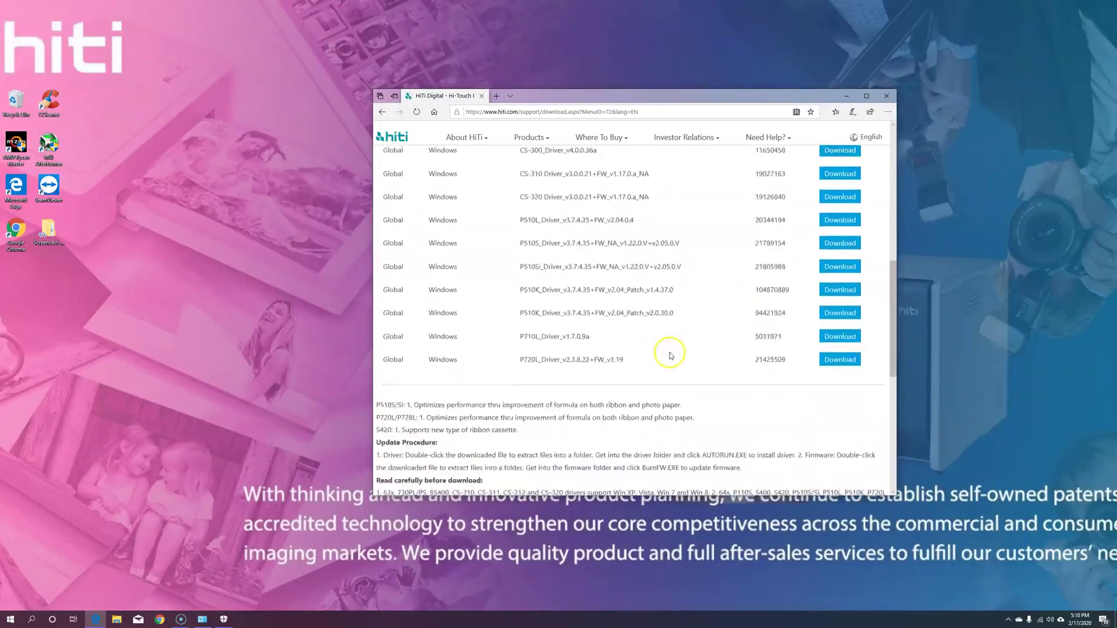
scroll(680, 349, "up", 2)
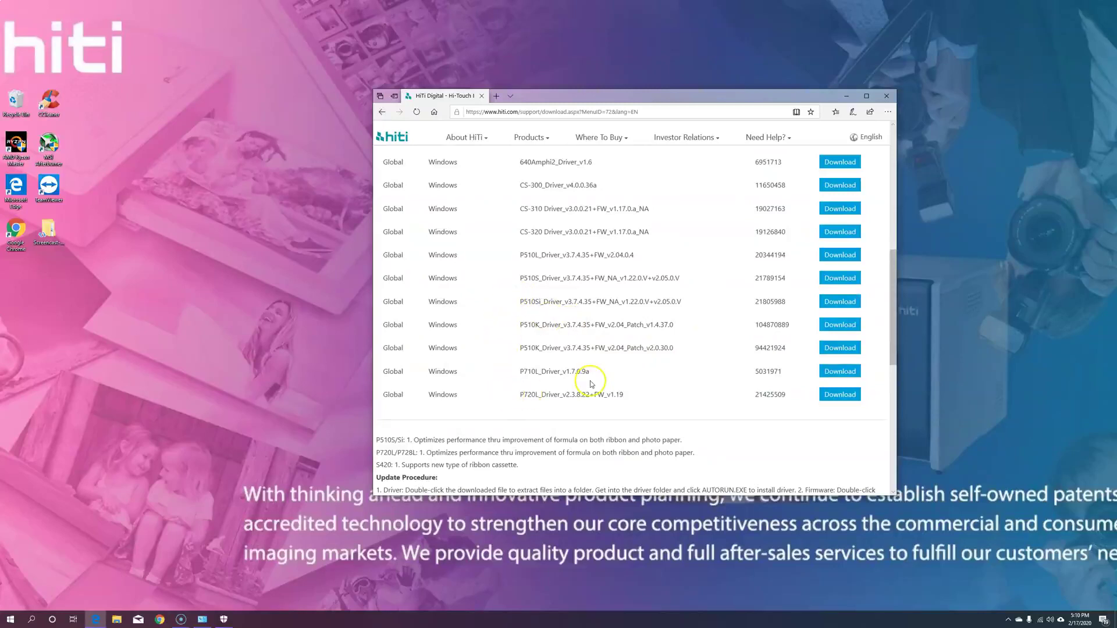
scroll(727, 382, "up", 5)
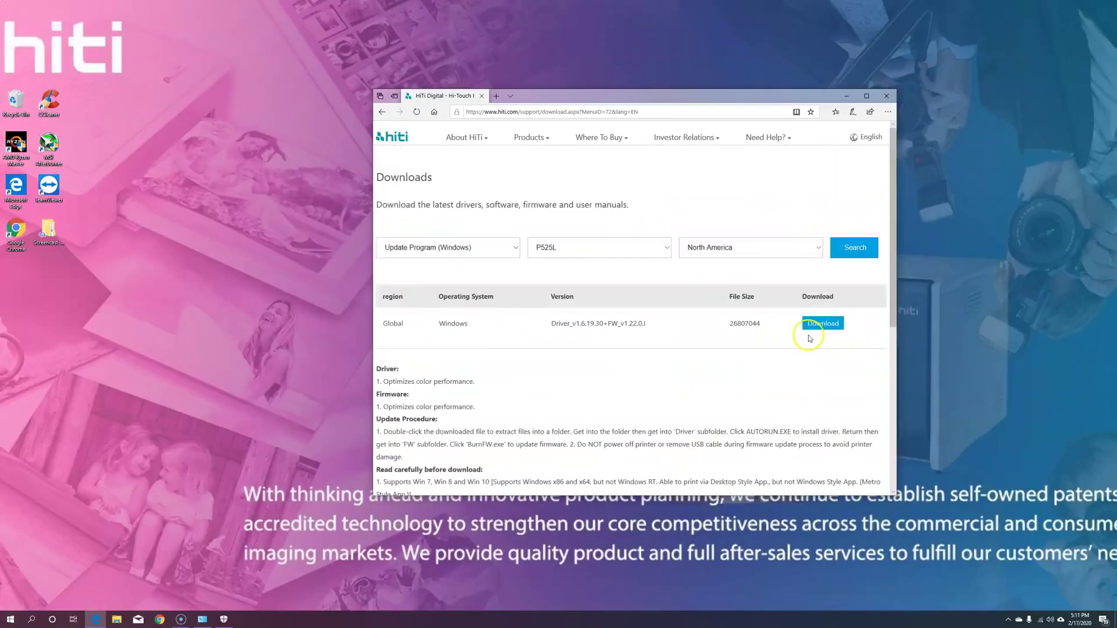
Download the P525L driver package and run it despite the SmartScreen warning.
left_click(812, 324)
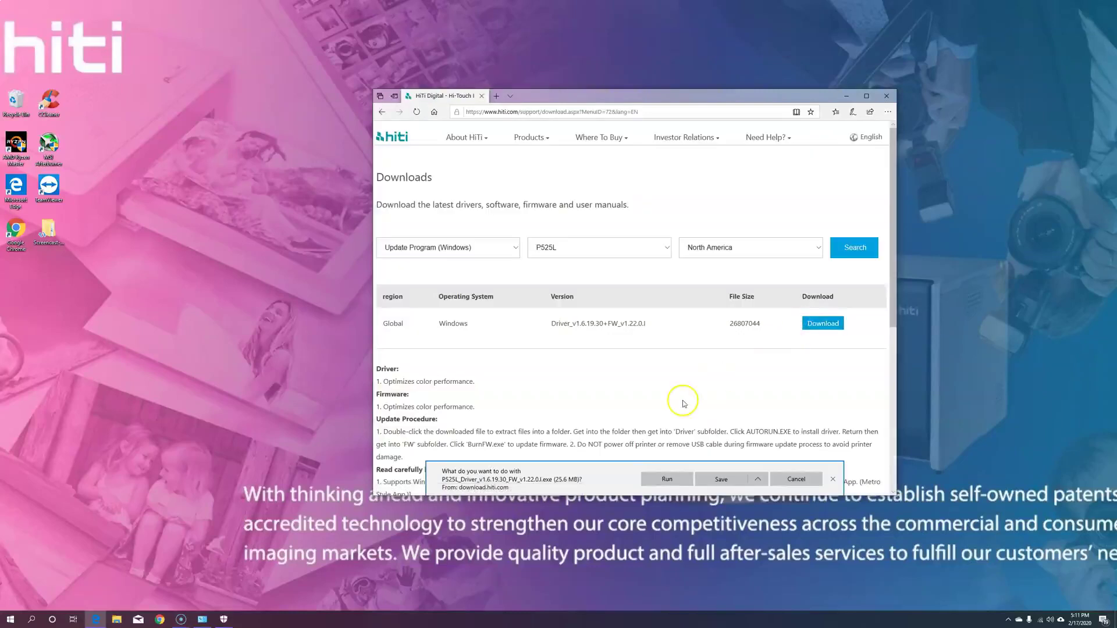
left_click(649, 481)
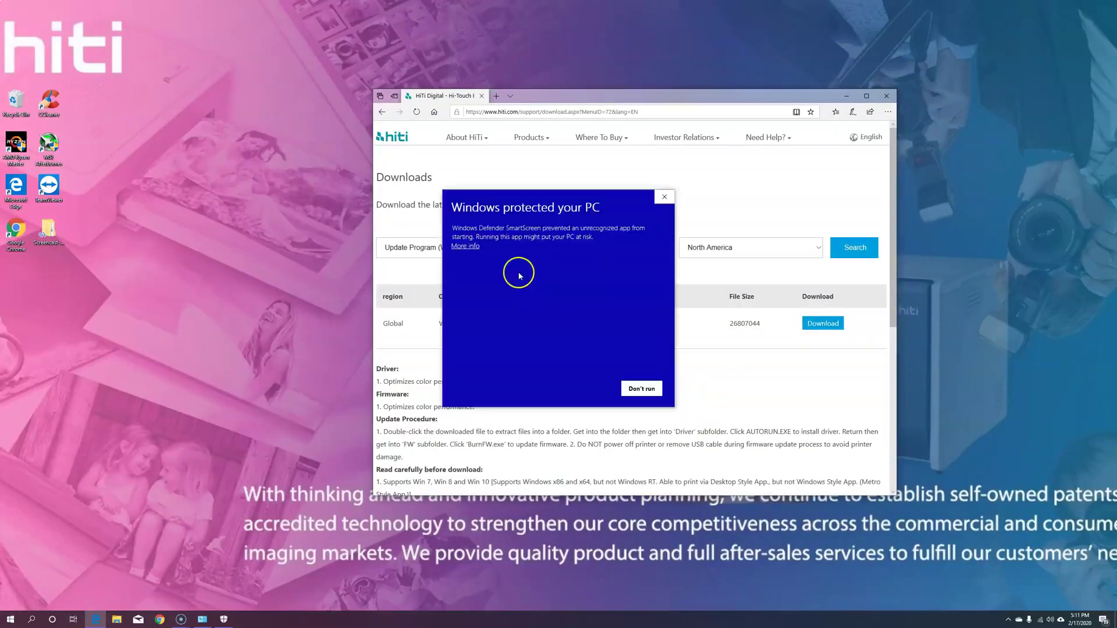
left_click(461, 246)
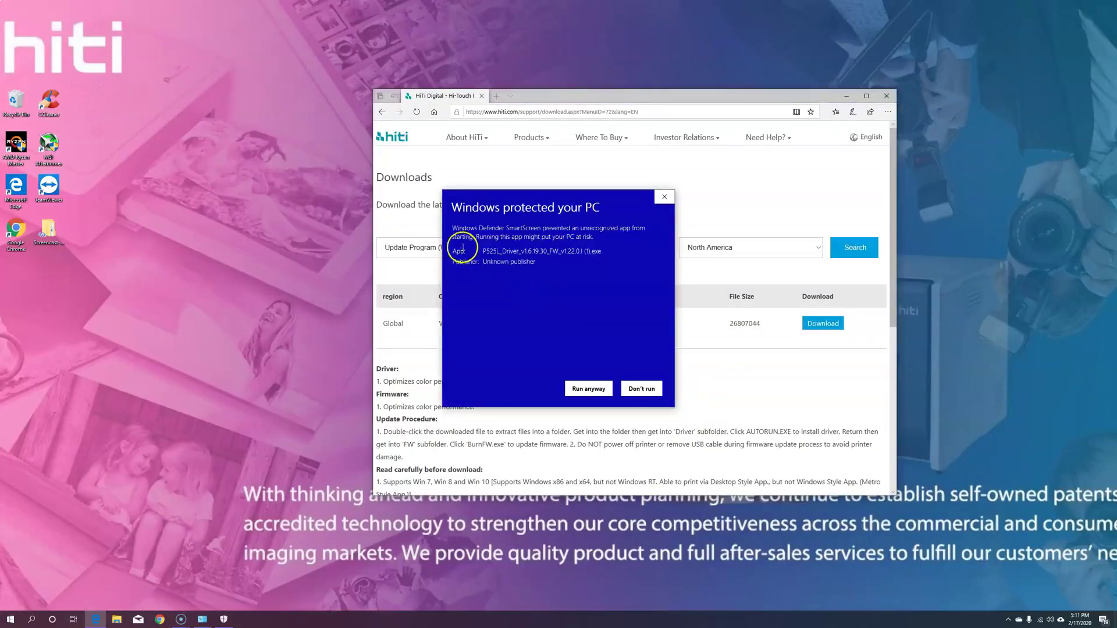
left_click(588, 389)
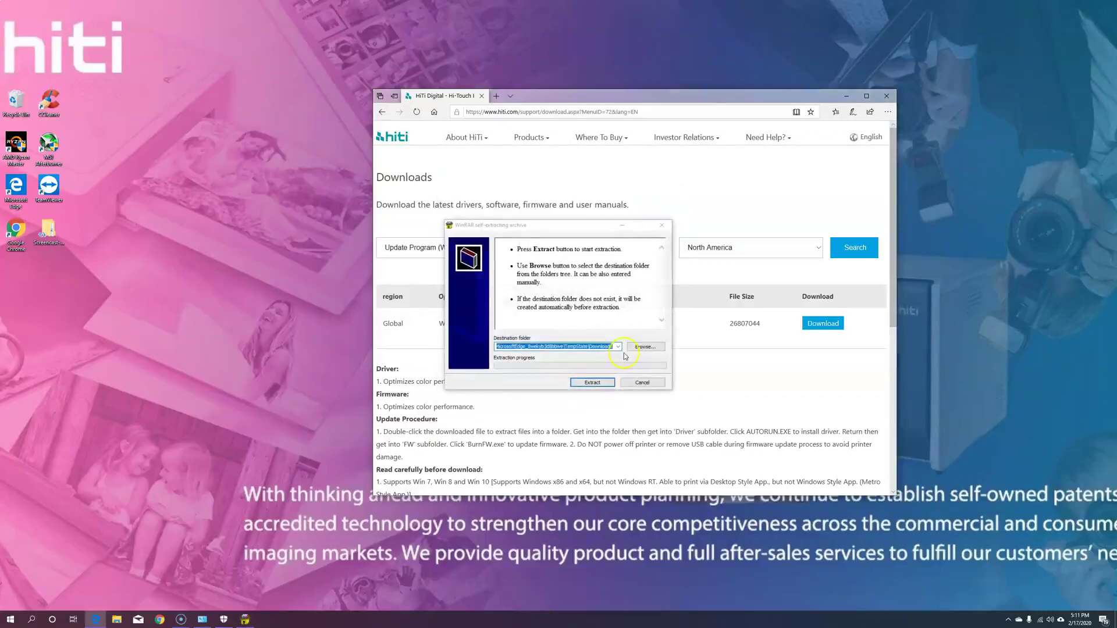
Set the WinRAR extraction destination folder to the Desktop.
left_click(643, 347)
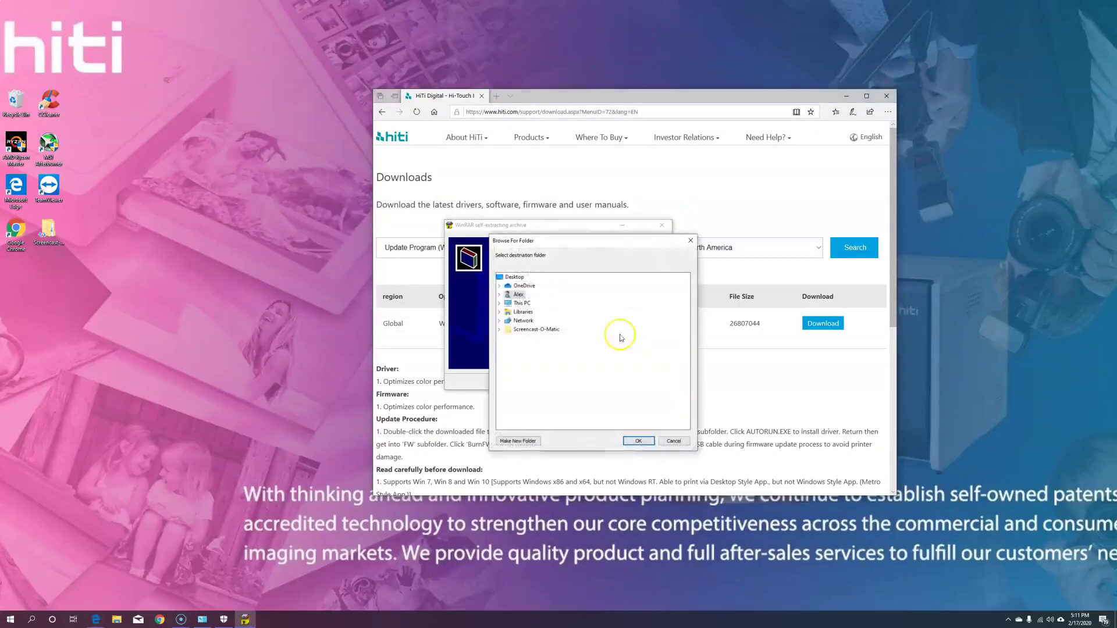
left_click(518, 277)
left_click(639, 442)
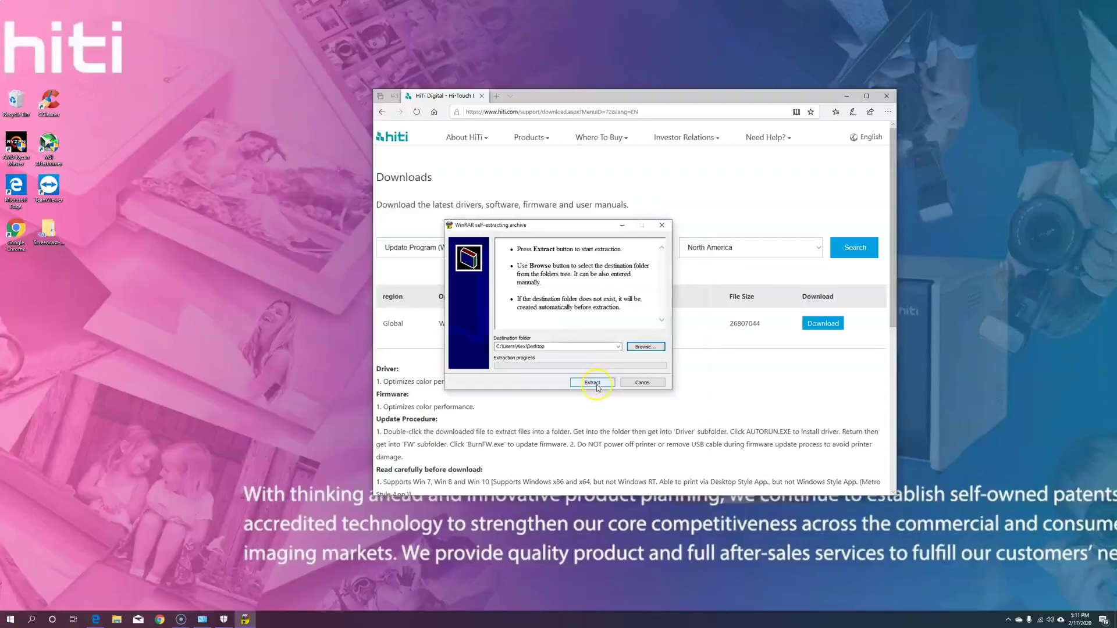
Extract to the Desktop and launch AUTORUN.EXE from the P525L_Driver_v1.6.19.30 folder.
left_click(592, 383)
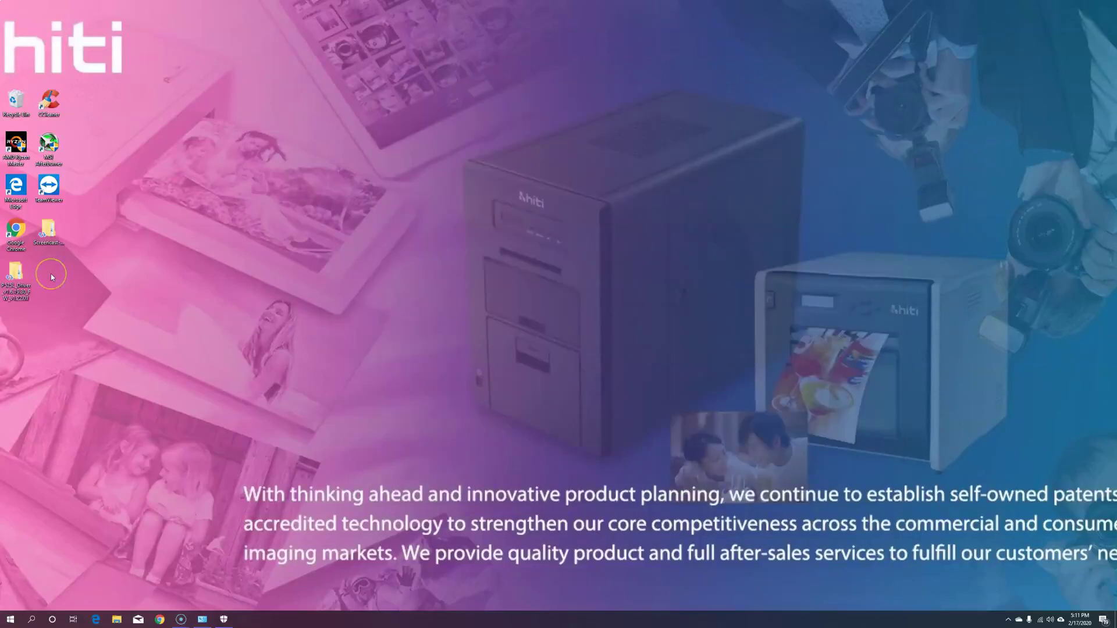
left_click(31, 271)
double_click(30, 271)
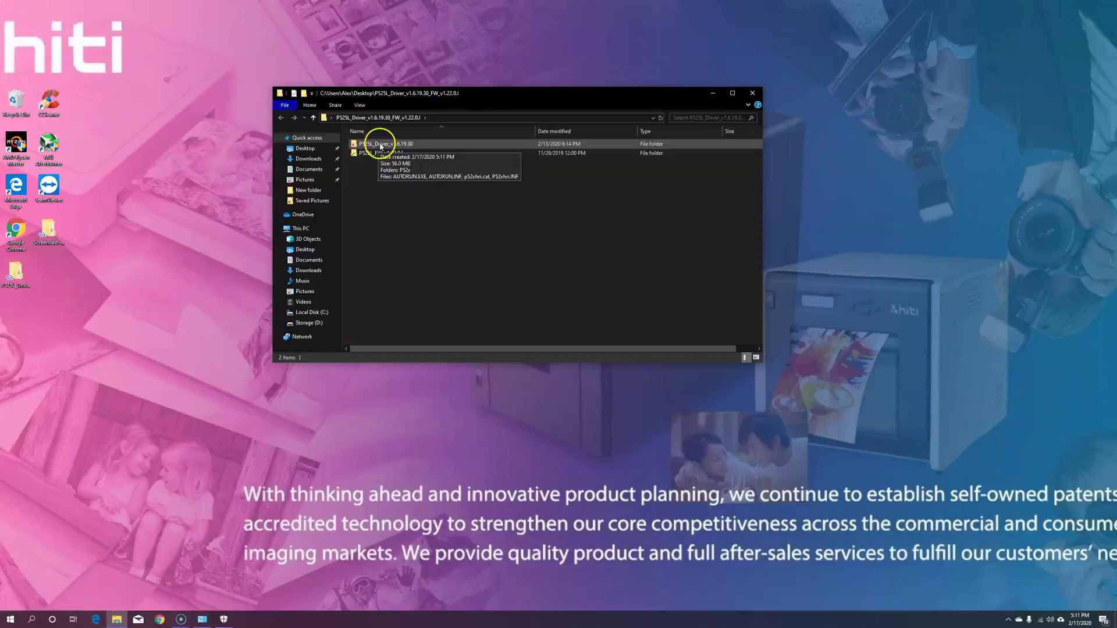
double_click(381, 145)
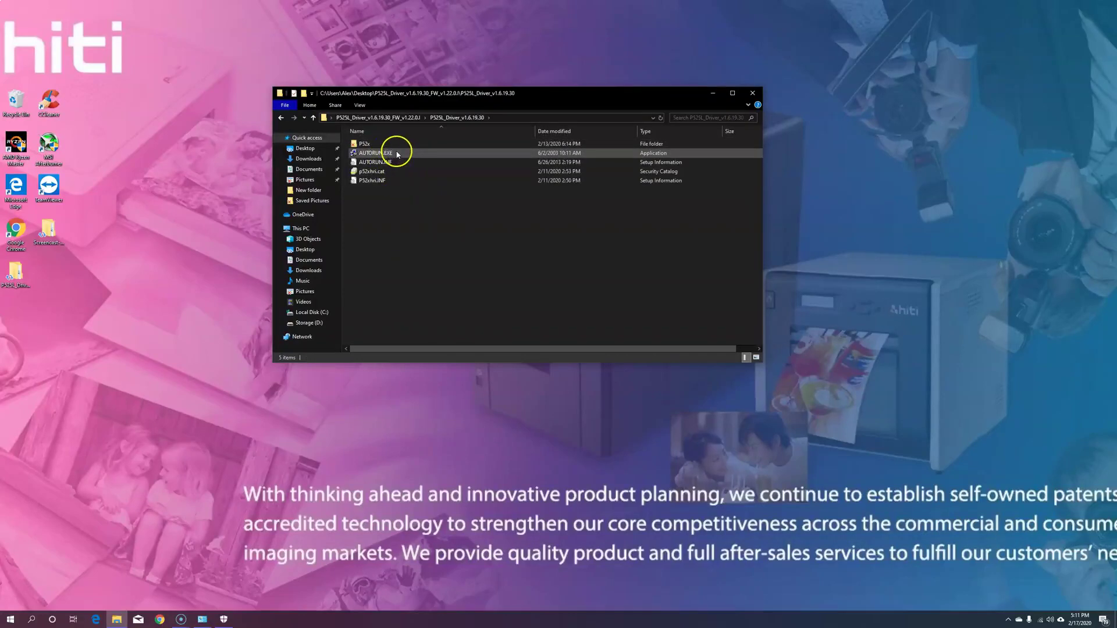
mouse_move(376, 155)
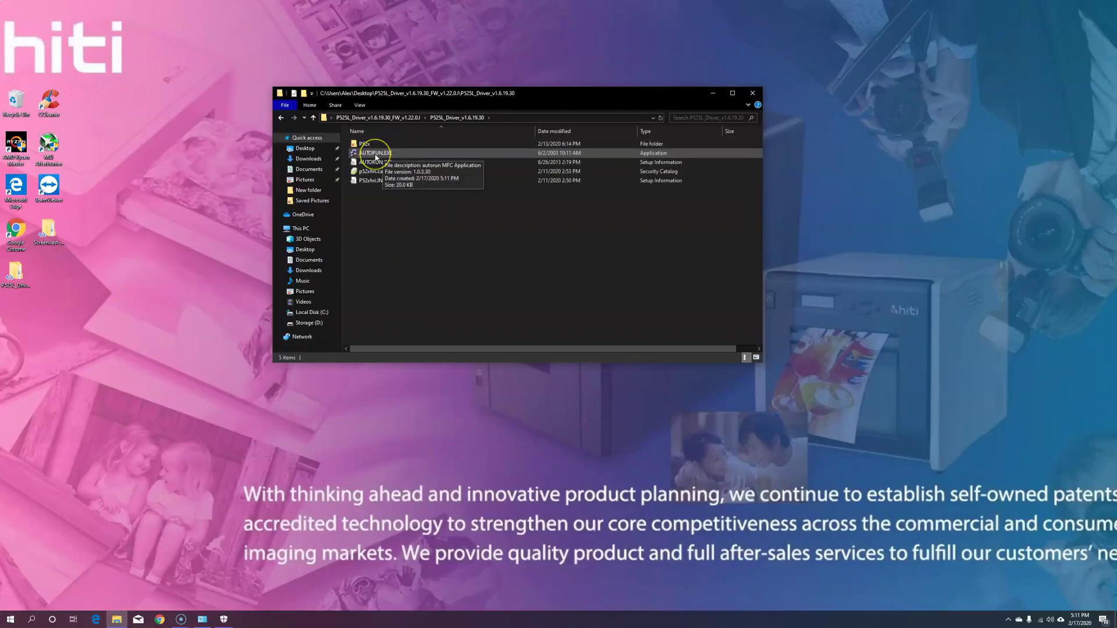
double_click(376, 153)
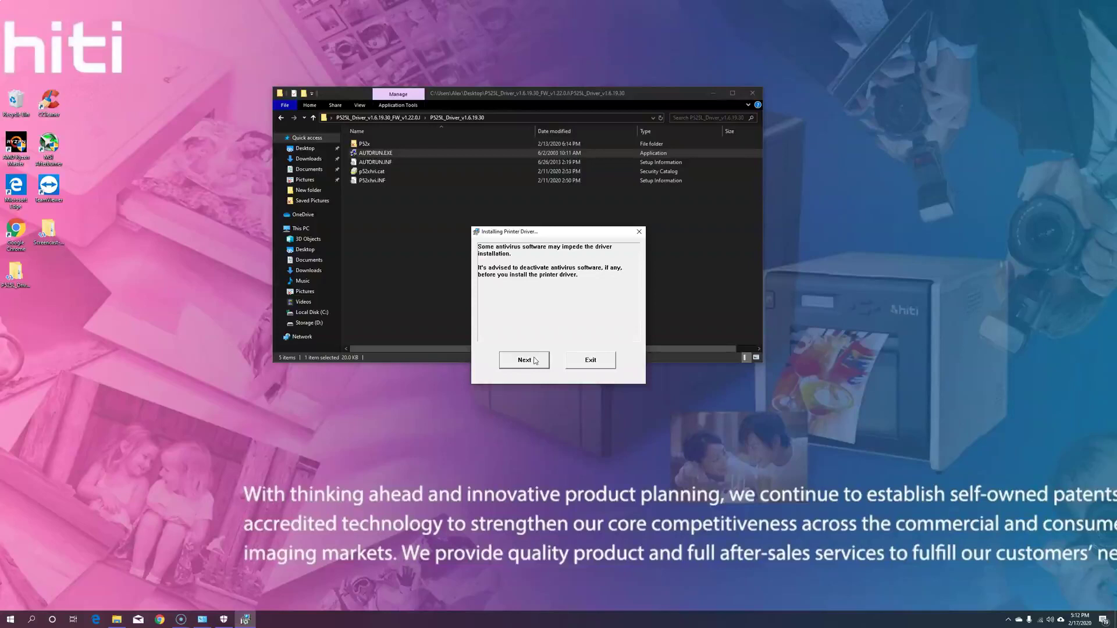
Install the P525L driver over USB past the antivirus notice, then close the installer.
left_click(535, 361)
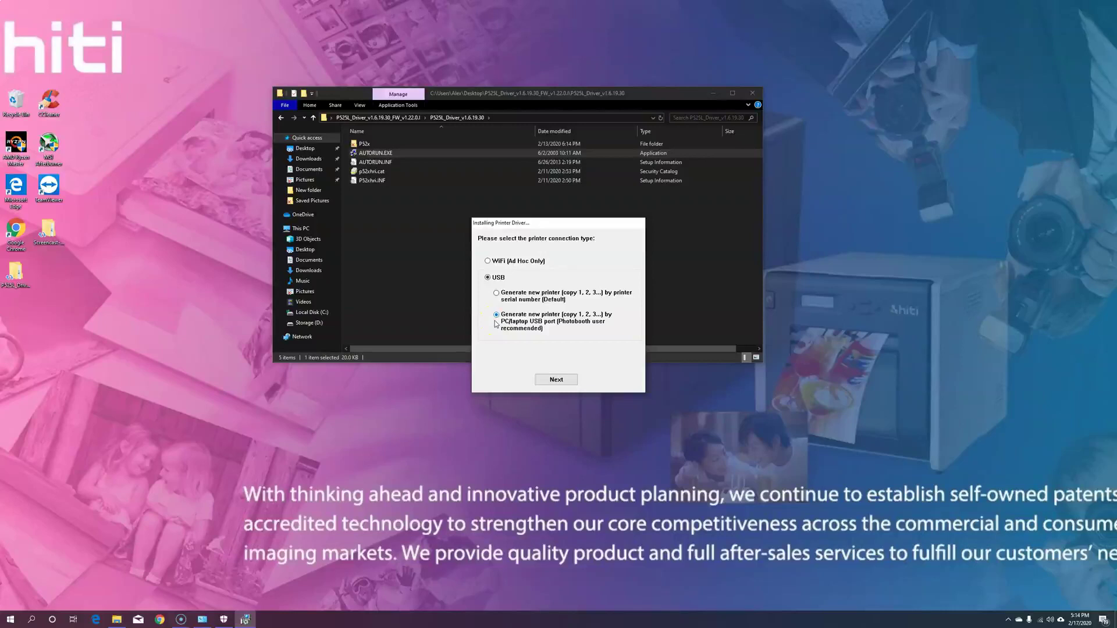
left_click(543, 380)
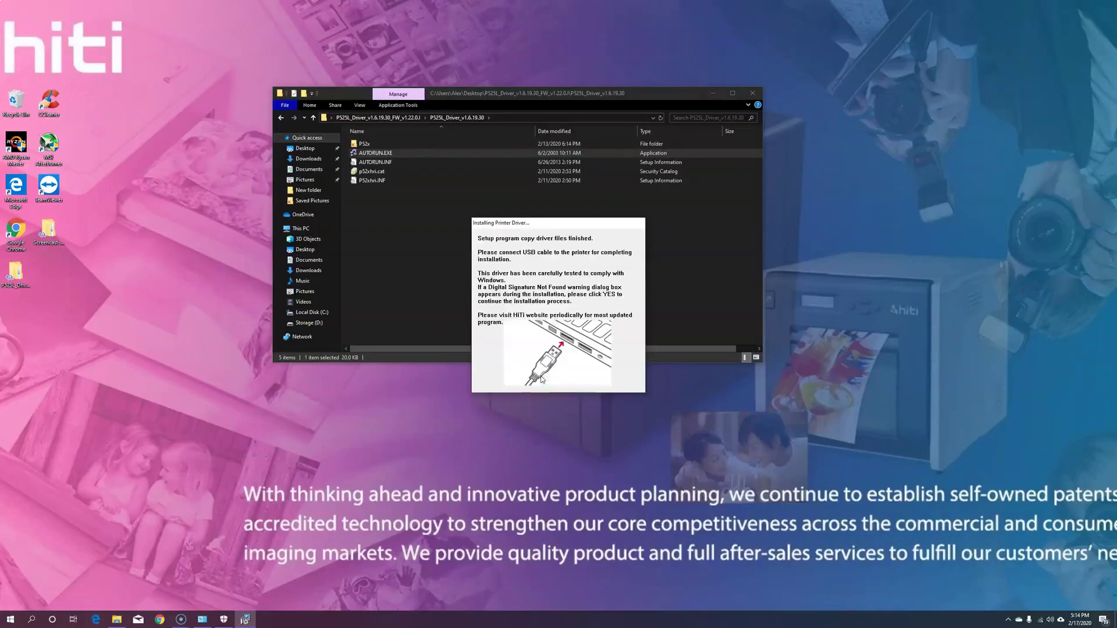
left_click(578, 368)
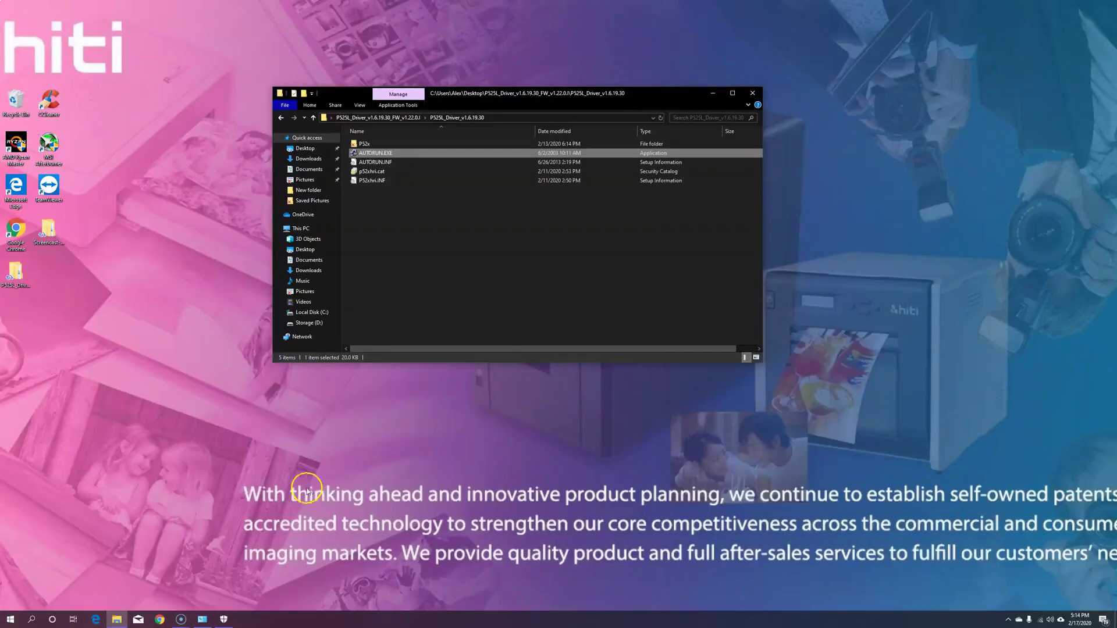
Open Devices and Printers in Control Panel and select the HiTi P525L.
left_click(207, 616)
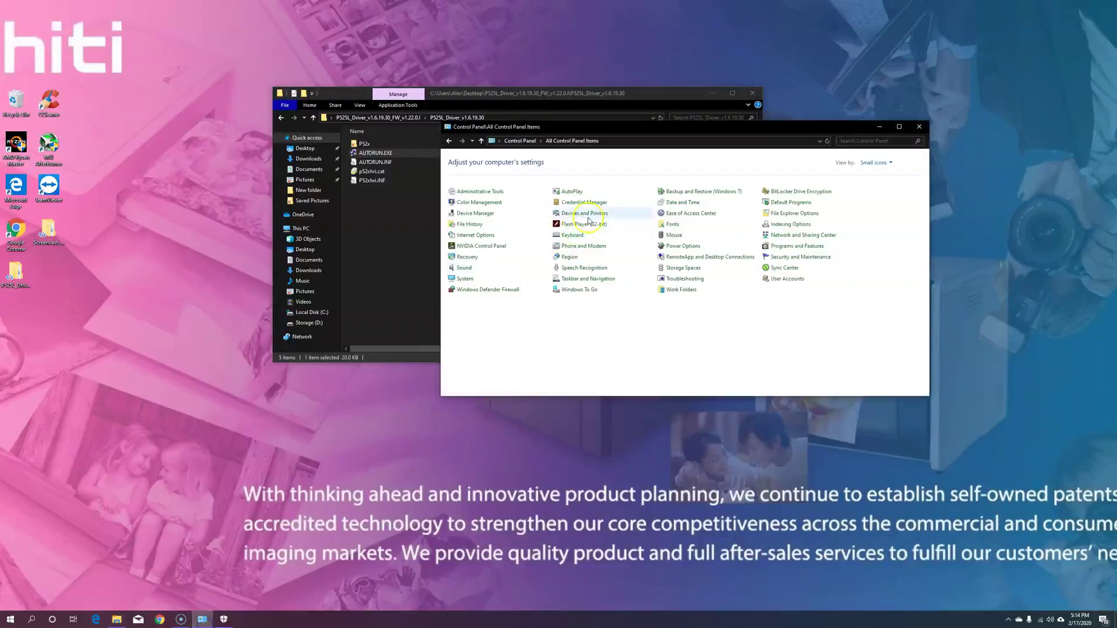
left_click(585, 215)
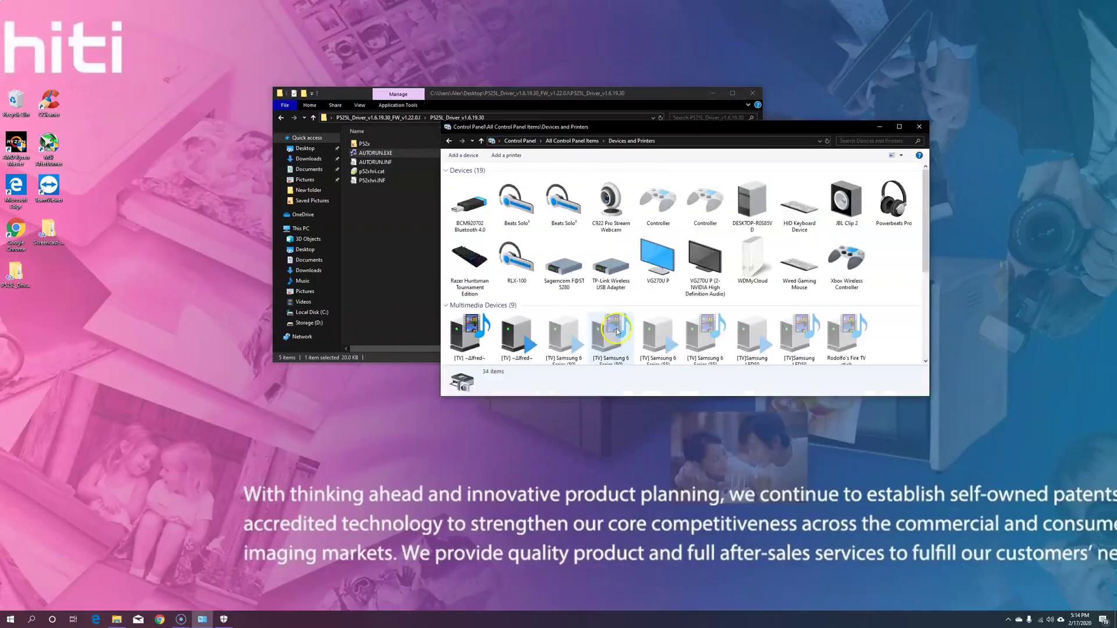
scroll(737, 315, "down", 3)
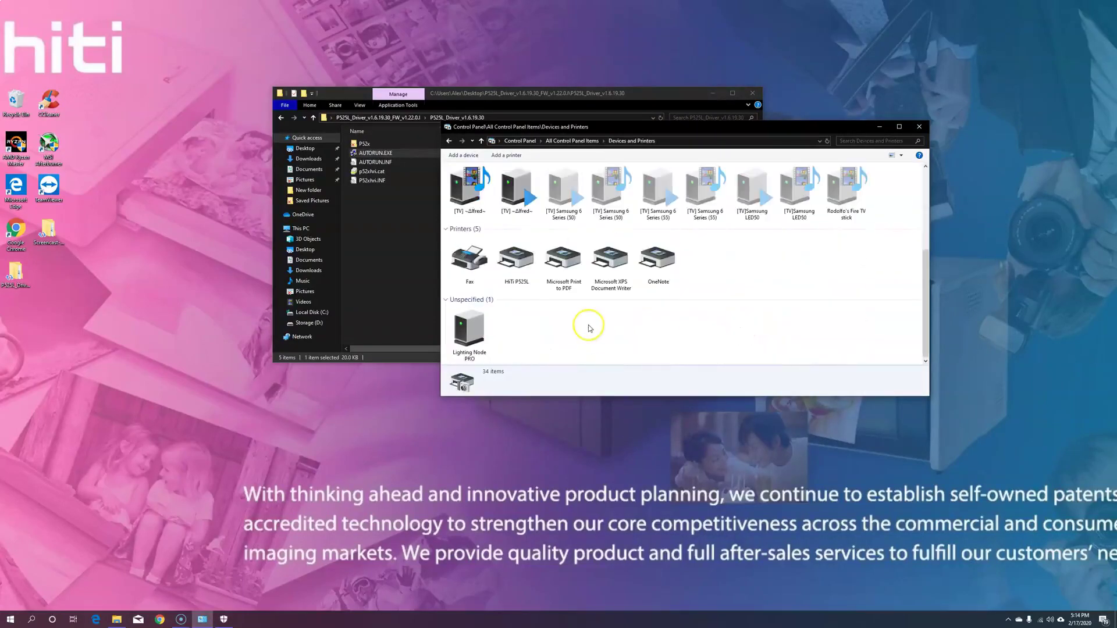
left_click(516, 266)
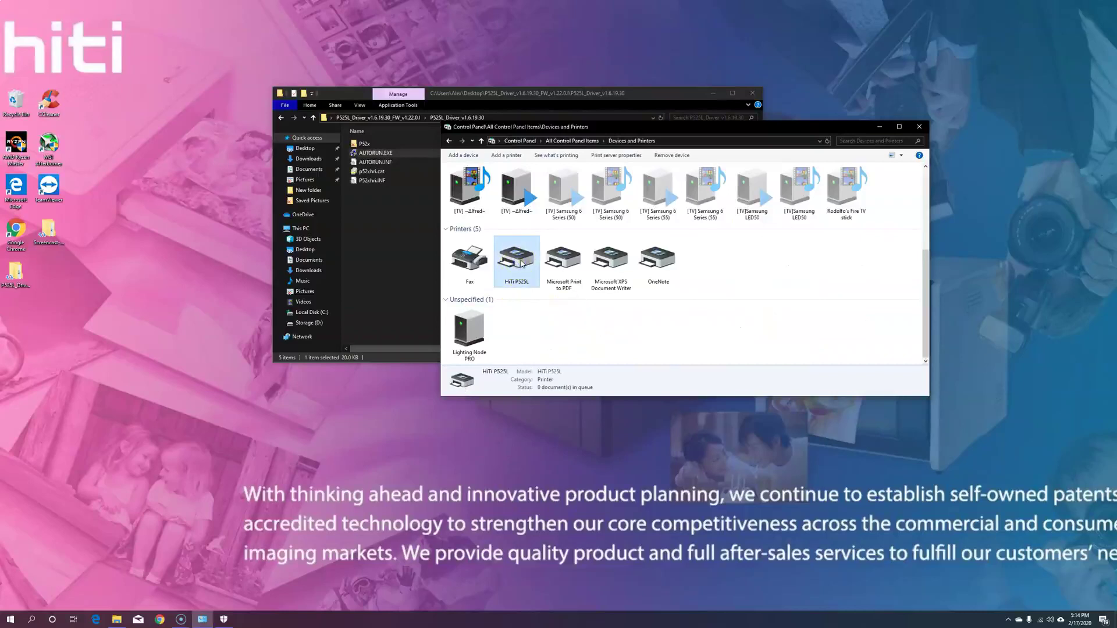
Check driver version 1.6.19.30 on the HiTi P525L printing preferences About tab, then close.
right_click(520, 263)
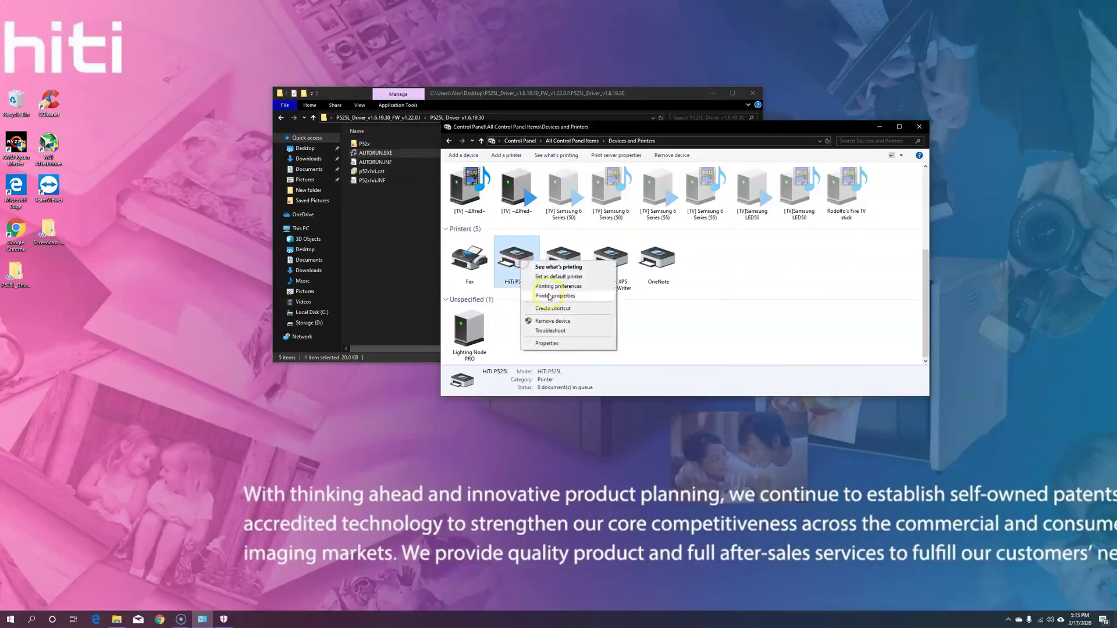
left_click(549, 290)
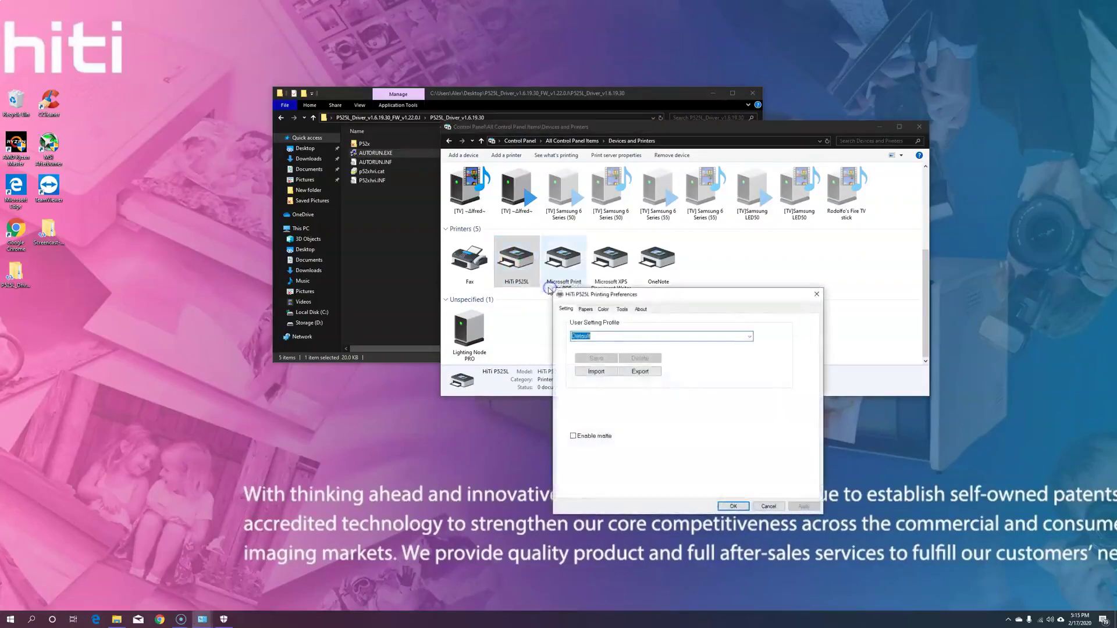
left_click(642, 309)
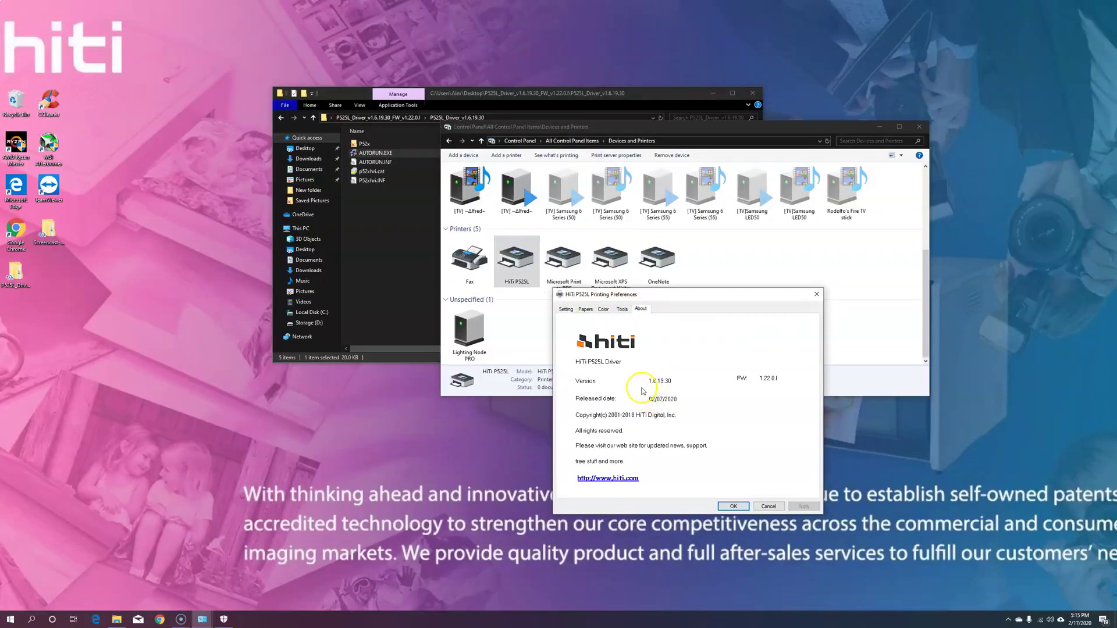
left_click(672, 391)
left_click(733, 506)
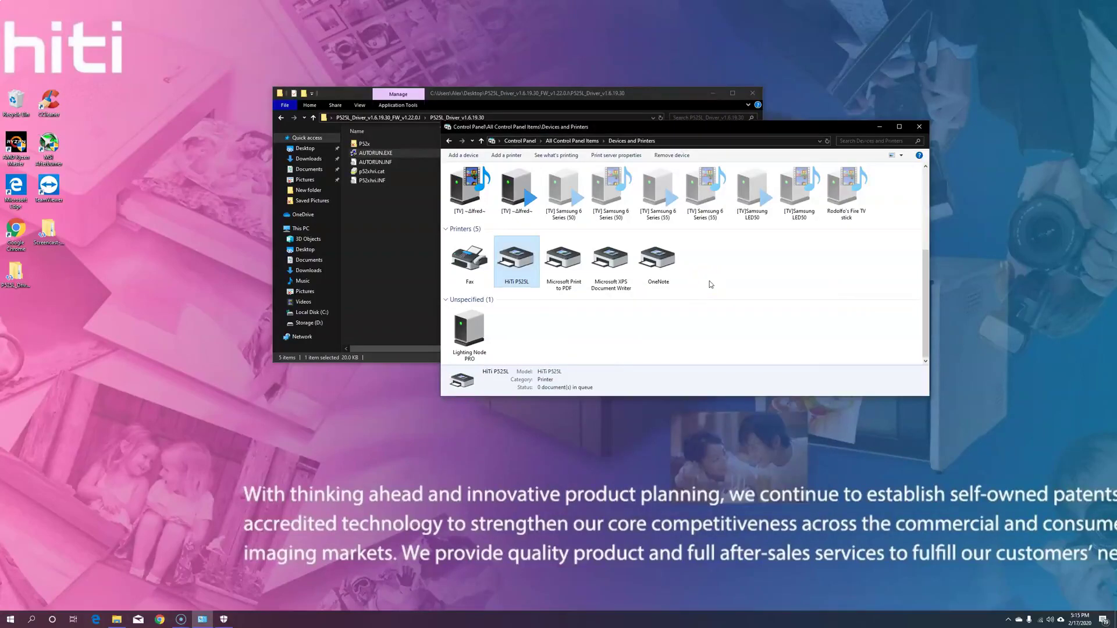
Switch Control Panel to small icons and open the Security and Maintenance message settings.
left_click(519, 141)
left_click(817, 163)
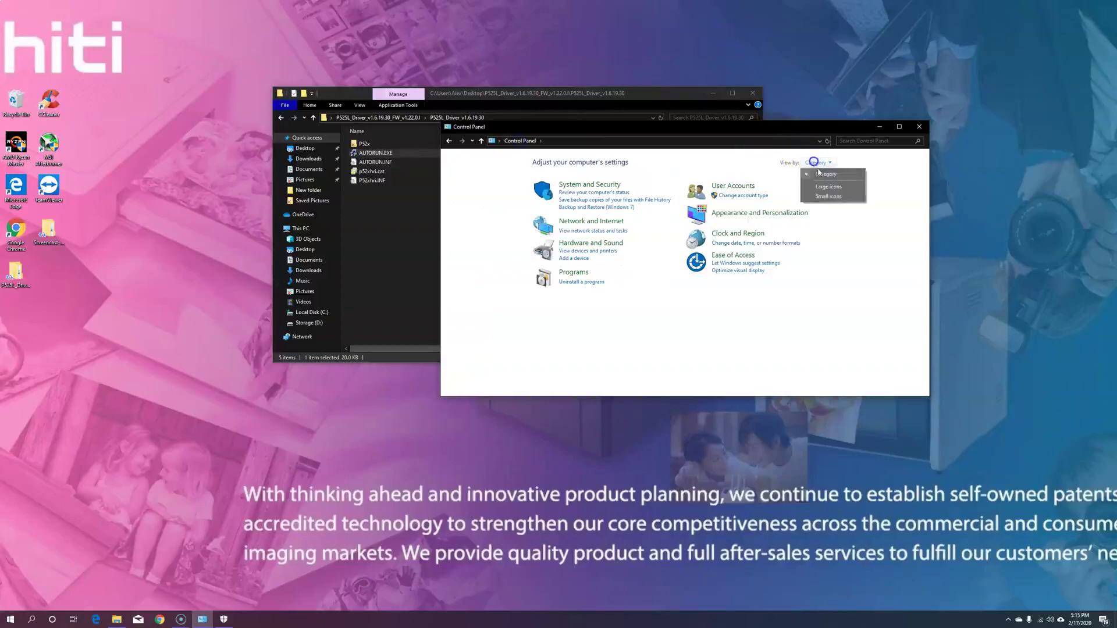
left_click(827, 198)
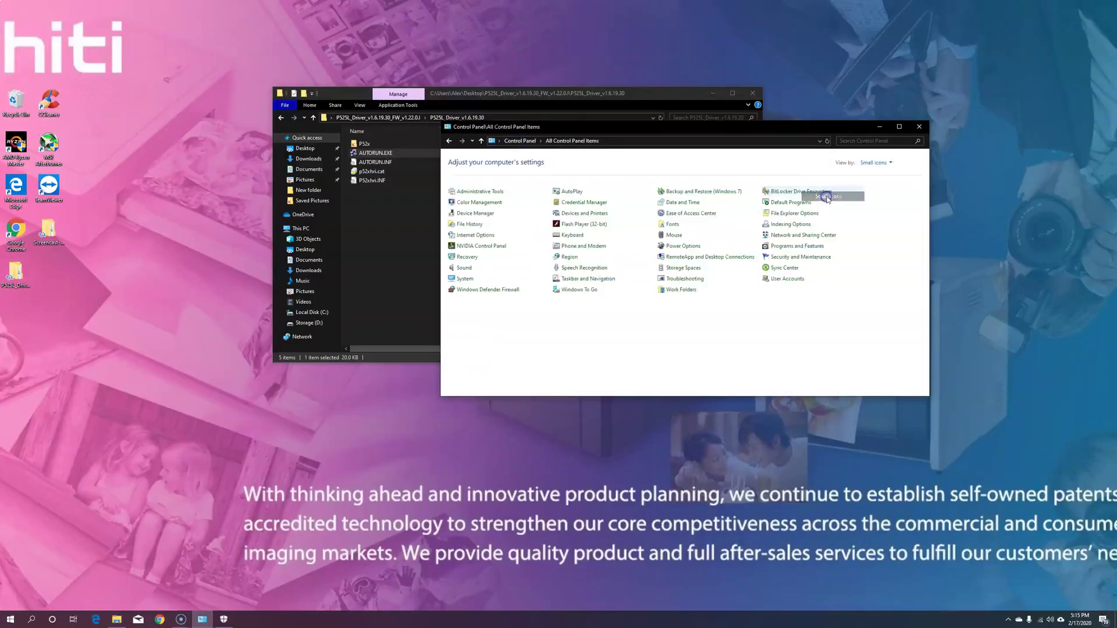
left_click(795, 257)
left_click(478, 183)
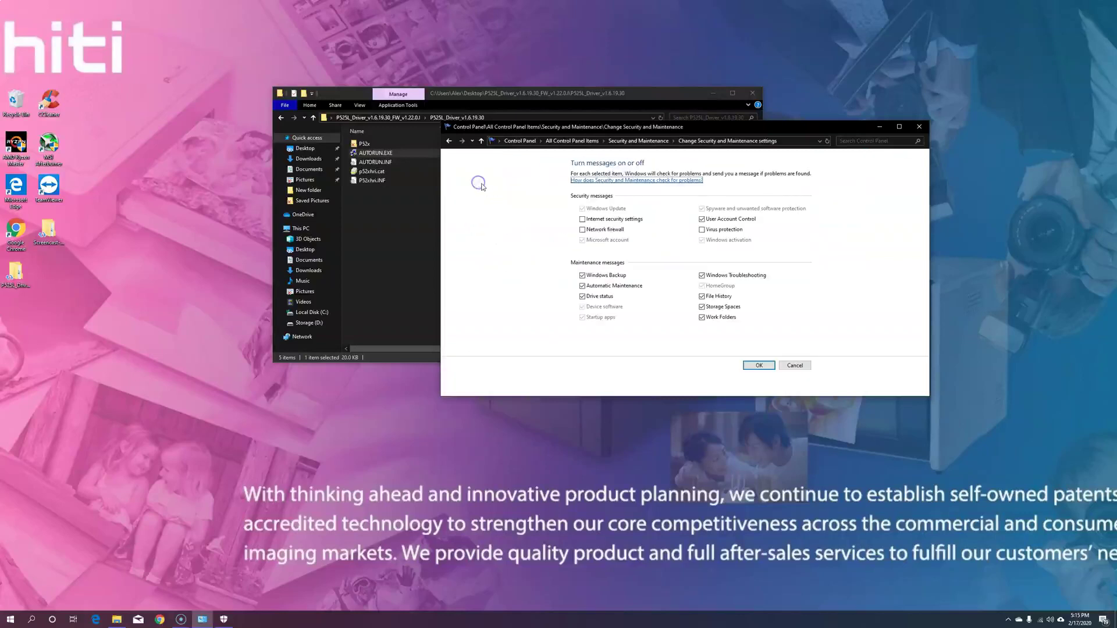
Re-enable network firewall, internet security and virus protection messages, then bring up Windows Security.
left_click(583, 230)
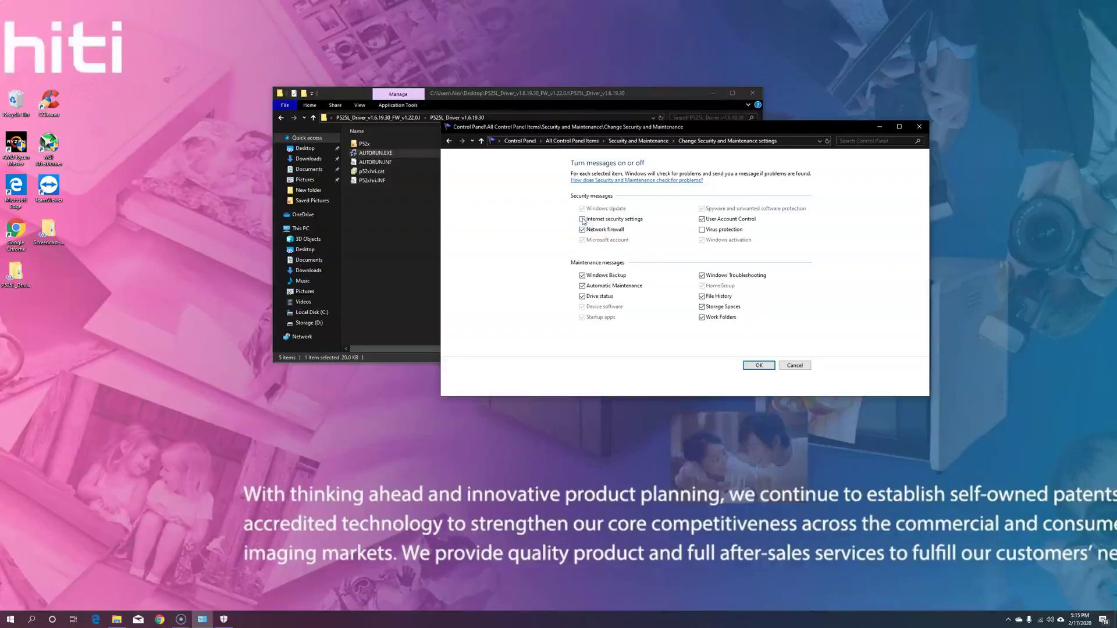
left_click(582, 219)
left_click(702, 229)
left_click(759, 365)
left_click(223, 621)
Maximize Windows Security, re-enable real-time and cloud-delivered protection, and turn the firewall on for all networks.
left_click(790, 71)
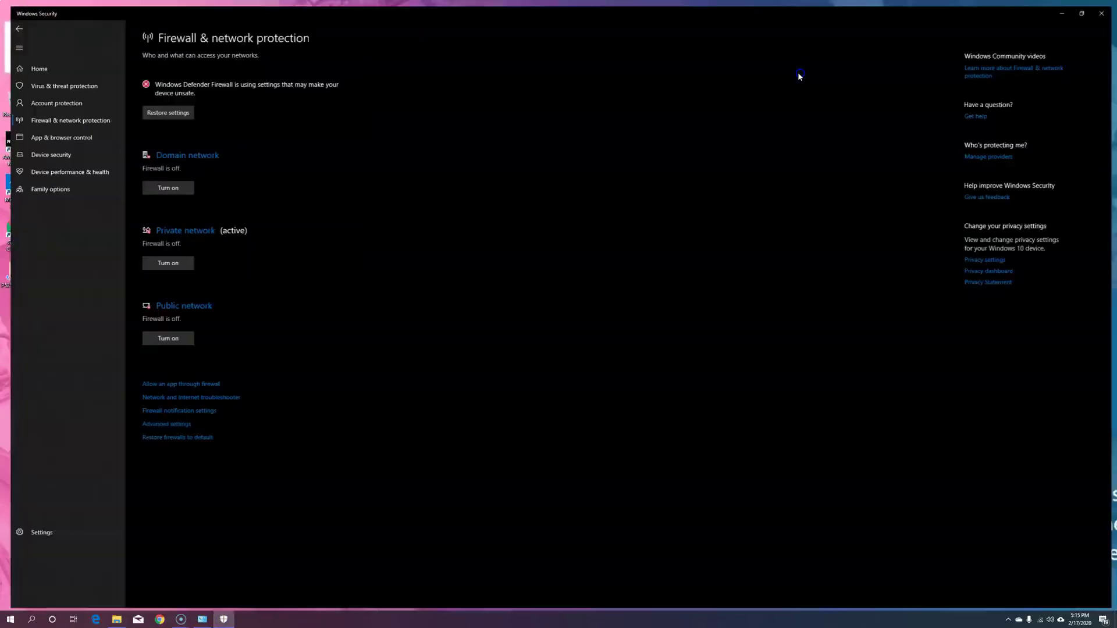
left_click(36, 85)
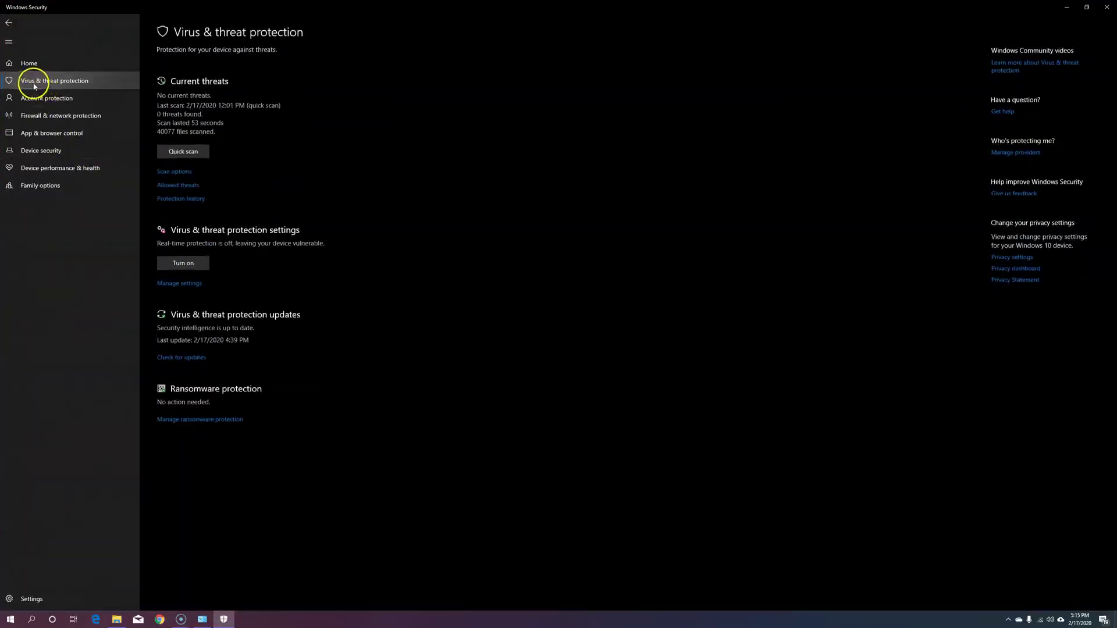
left_click(177, 284)
left_click(167, 158)
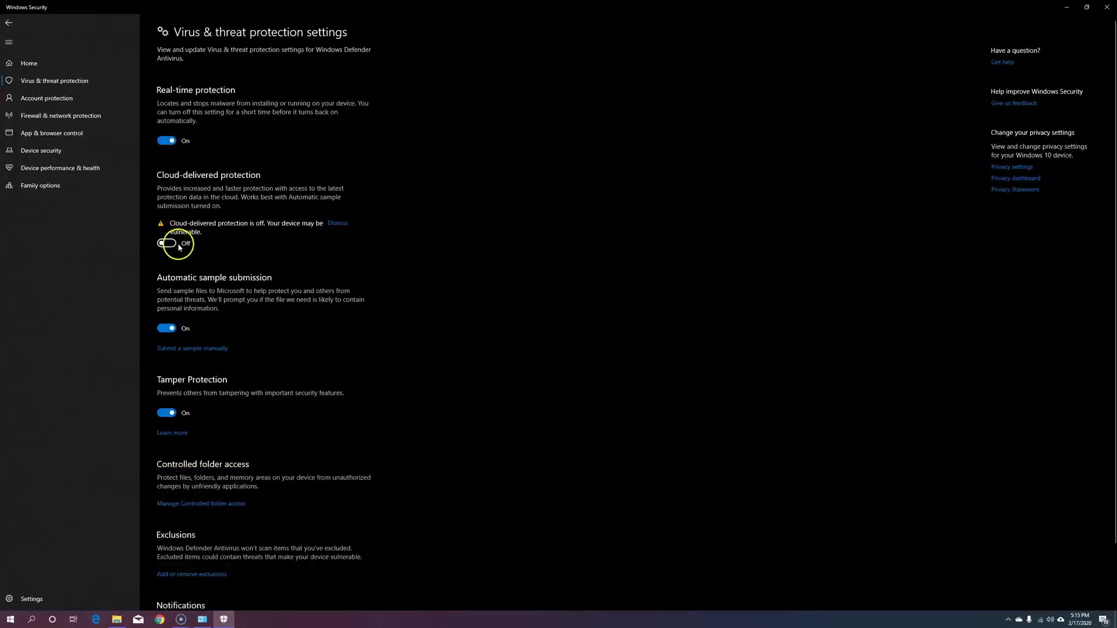
left_click(167, 243)
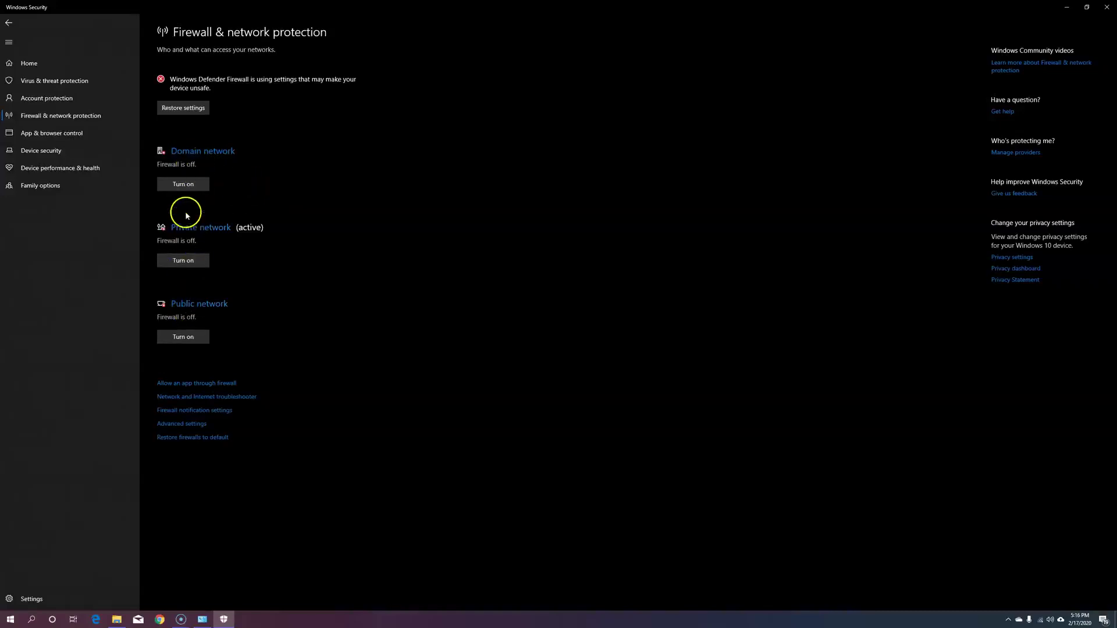
left_click(183, 184)
left_click(33, 138)
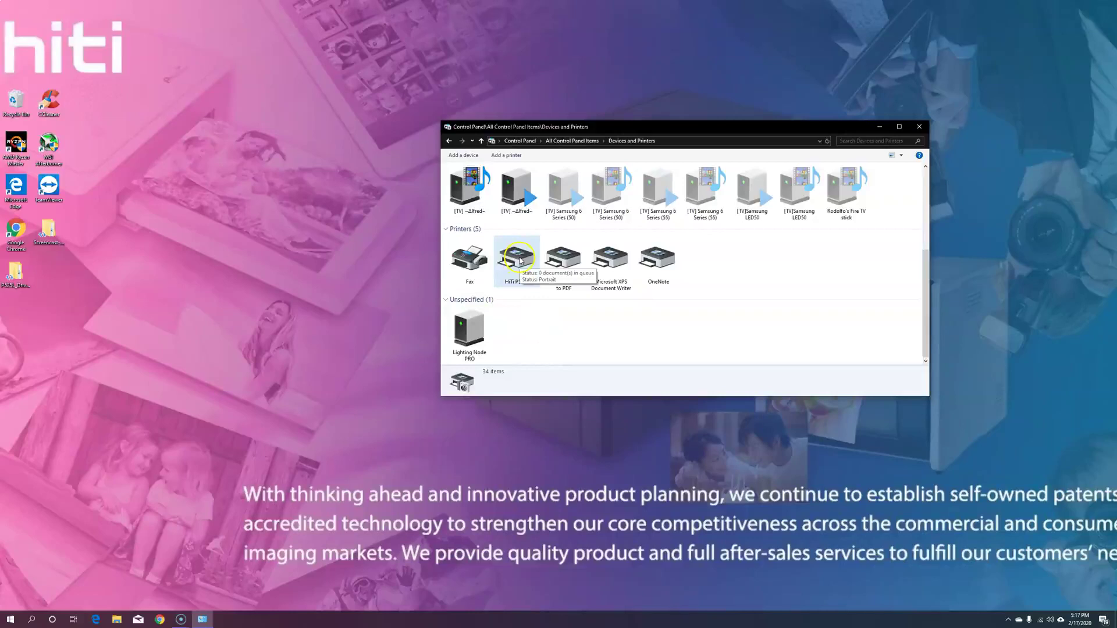
Start a manual local printer addition in Add Printer, using the USB001 port.
right_click(474, 330)
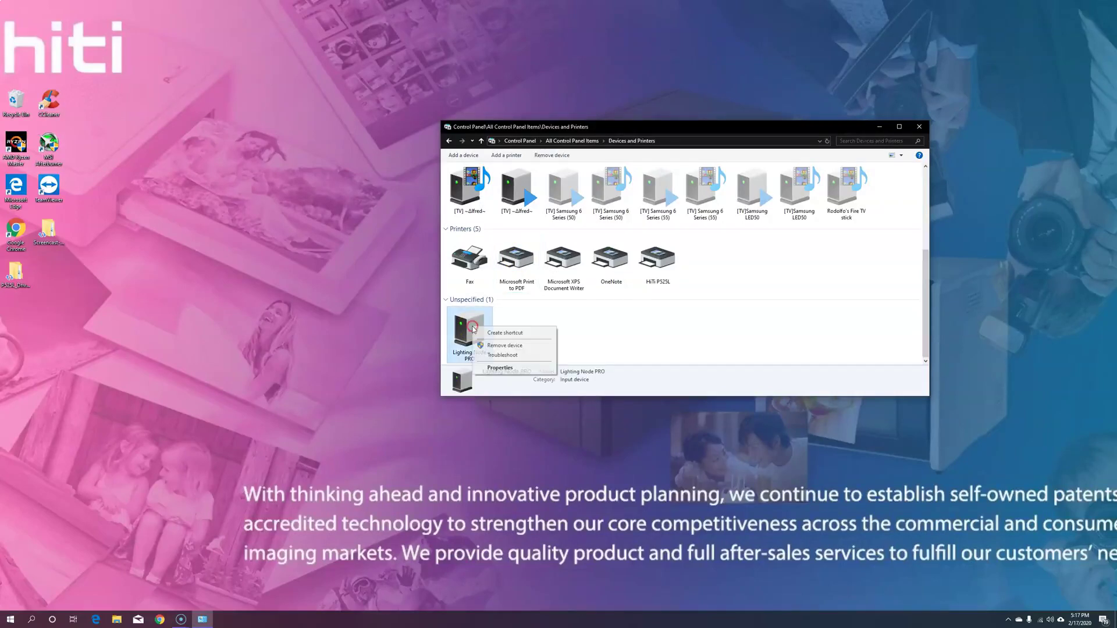
left_click(516, 317)
left_click(505, 155)
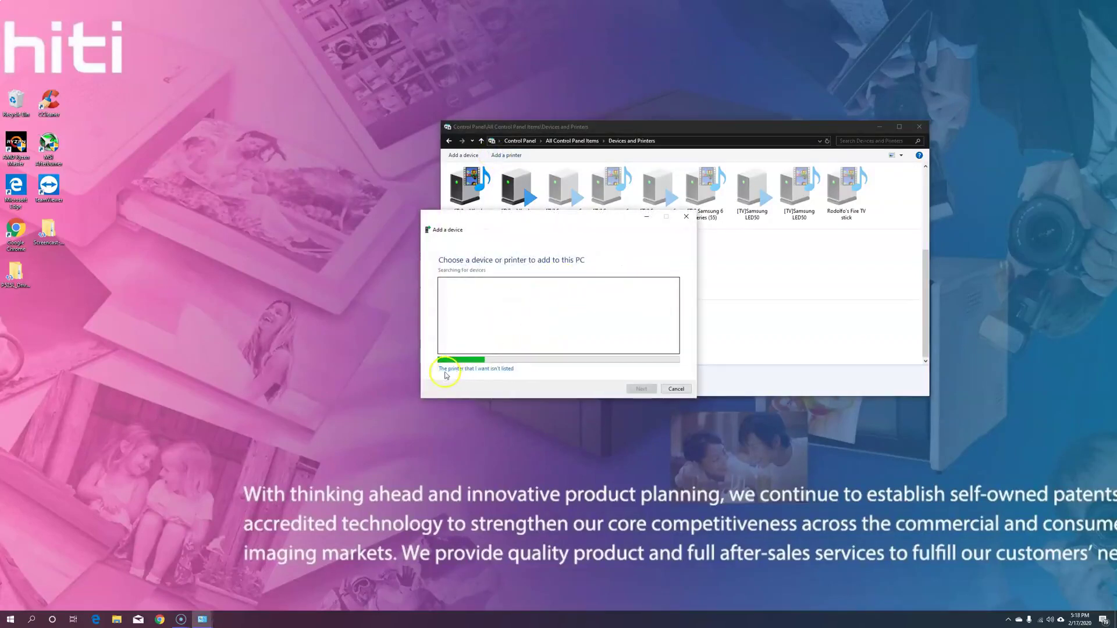
left_click(474, 372)
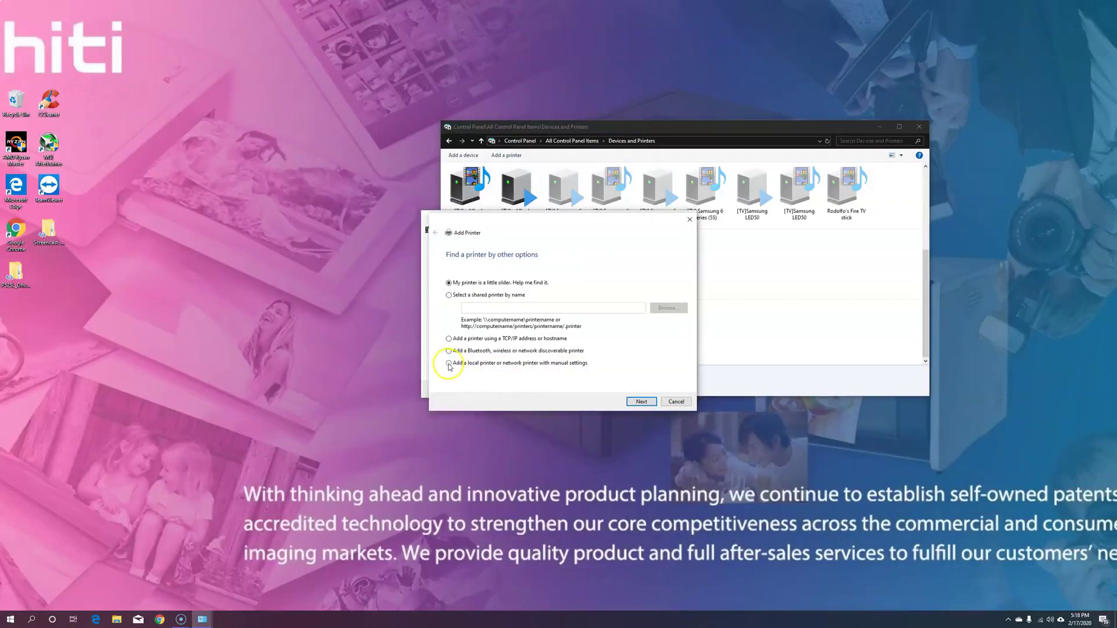
left_click(449, 365)
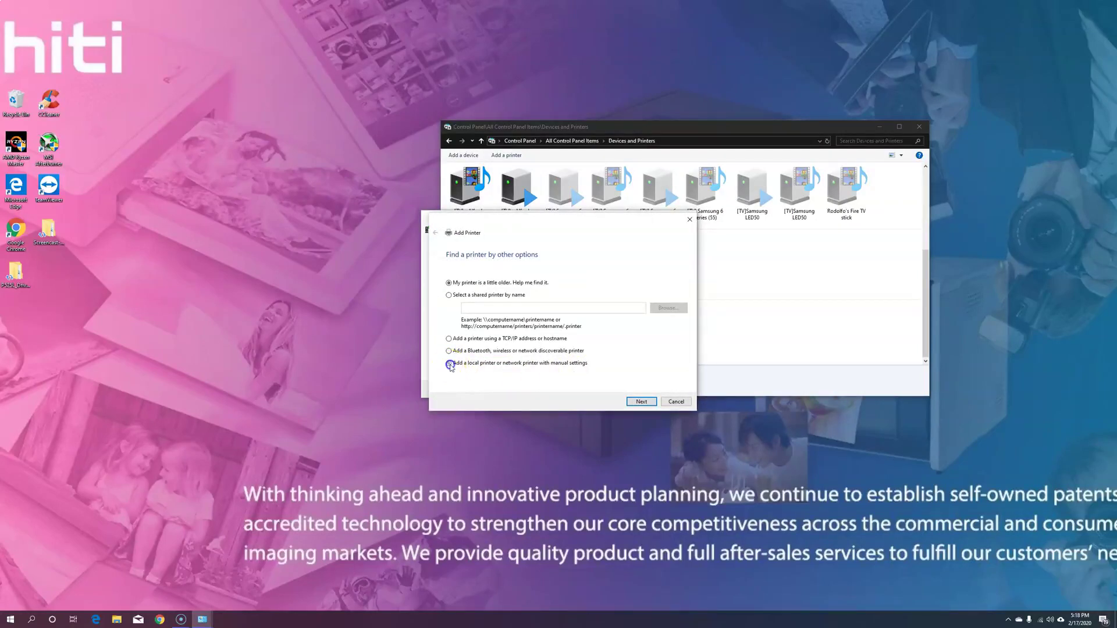
left_click(640, 401)
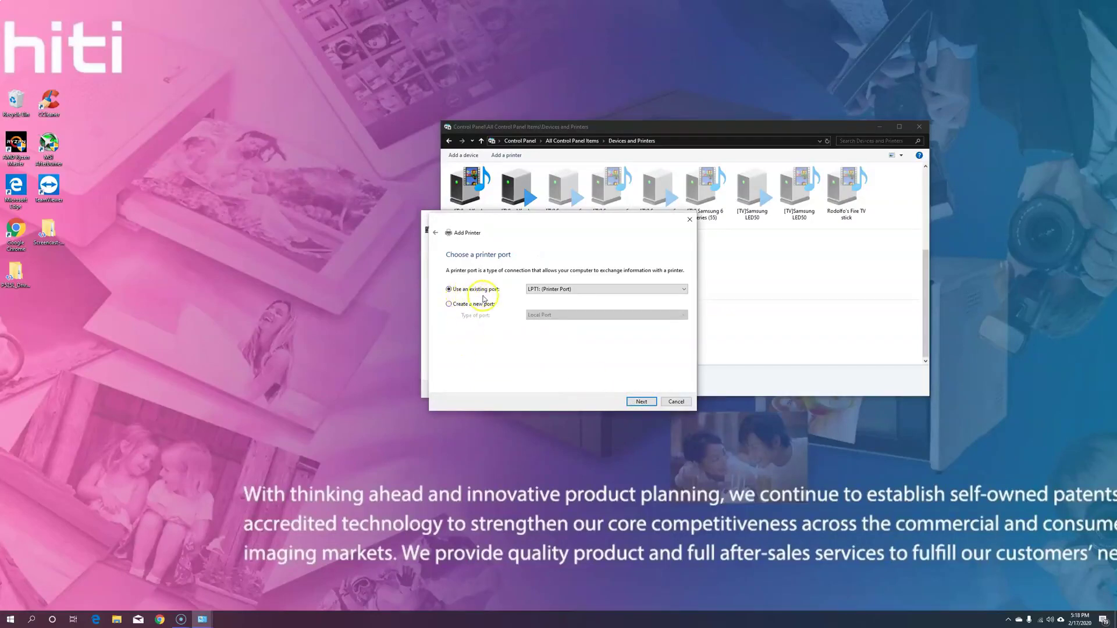
left_click(665, 289)
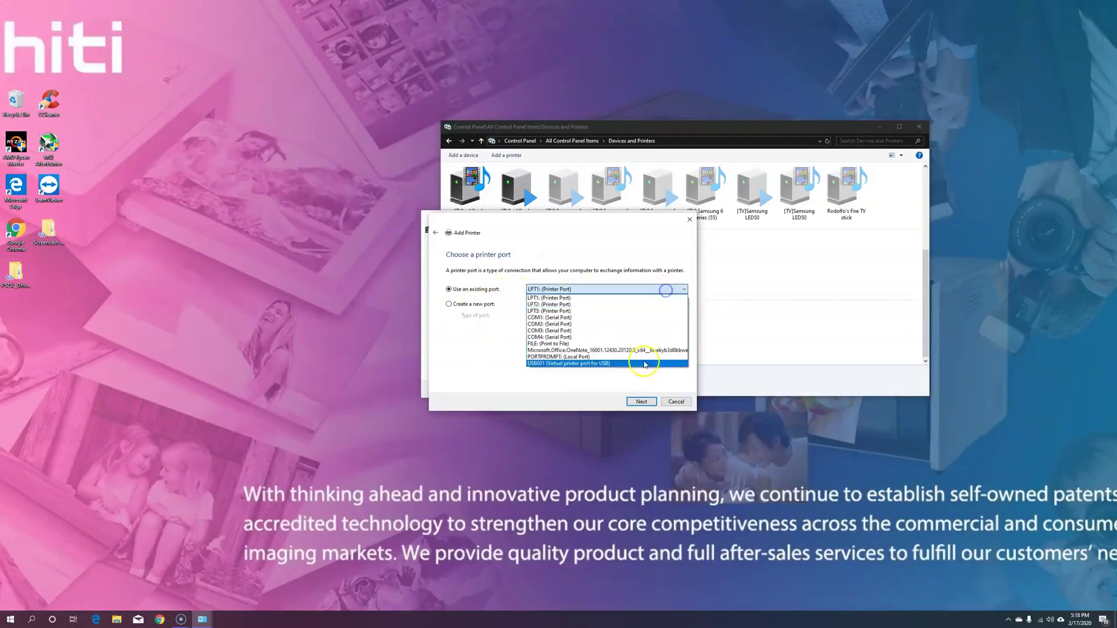
left_click(589, 364)
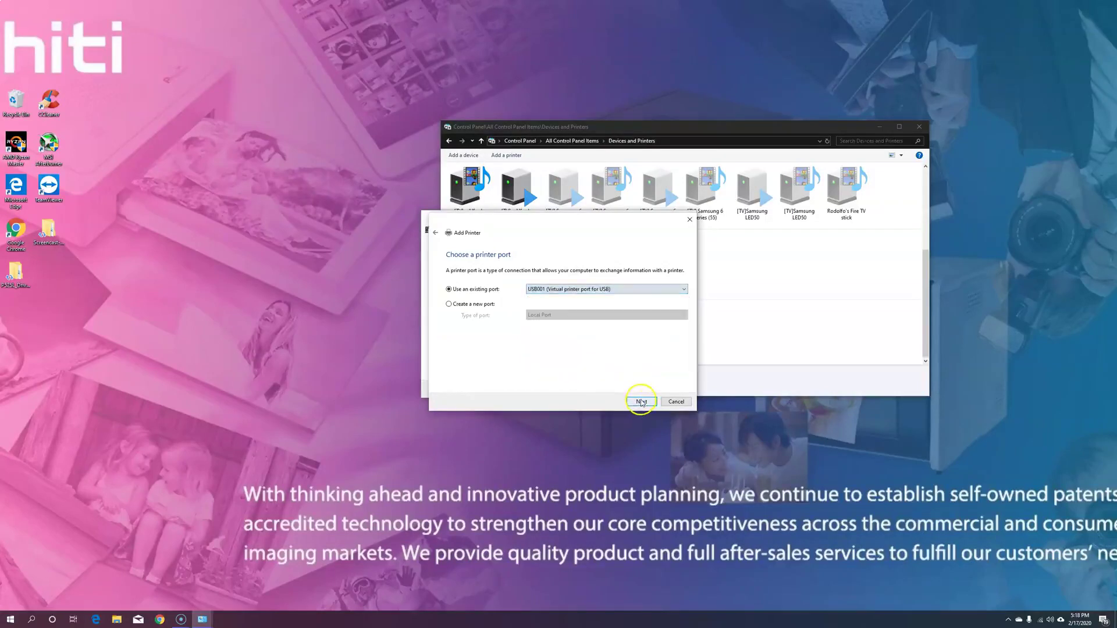
left_click(640, 401)
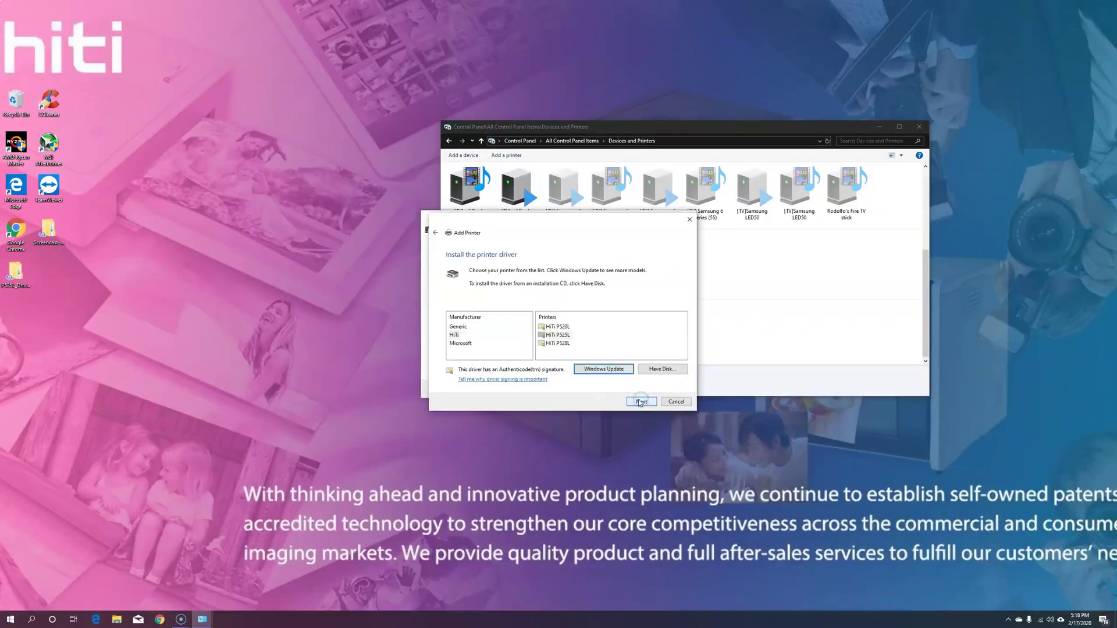
Install the HiTi P525L driver from Desktop's P525L_Driver_v1.6.19.30 folder (P52xhri.INF), replacing the current driver.
left_click(660, 370)
left_click(639, 359)
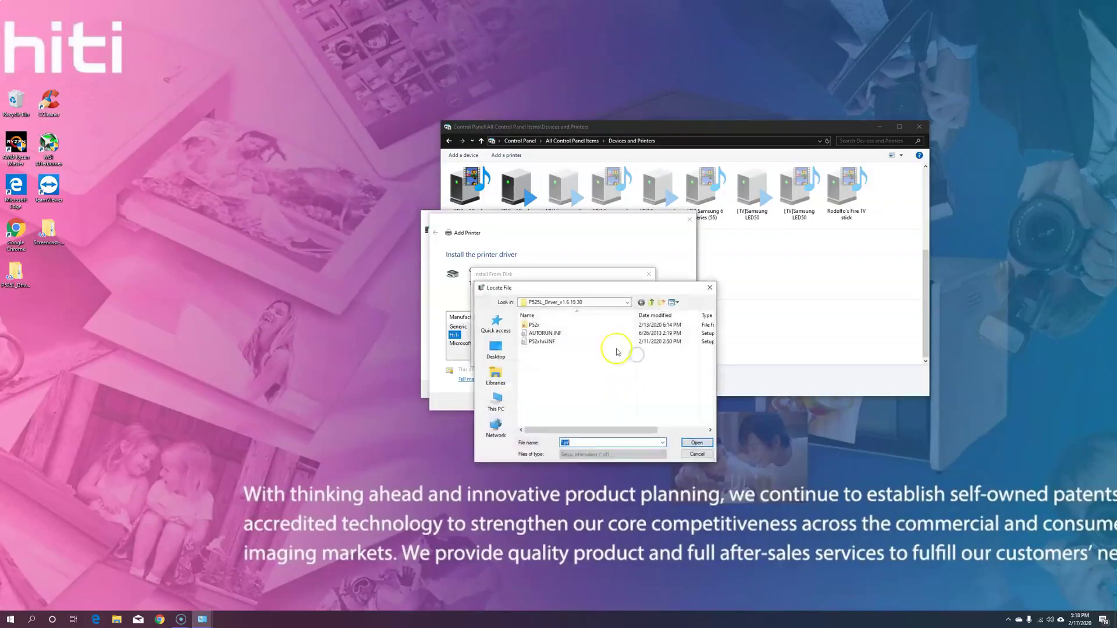
left_click(496, 347)
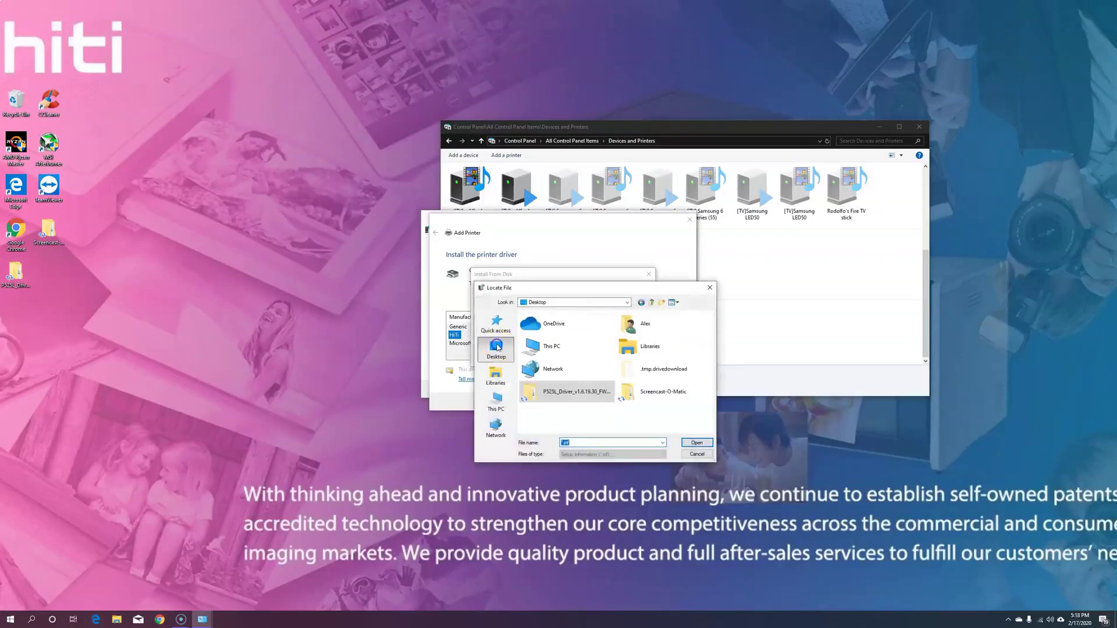
double_click(561, 396)
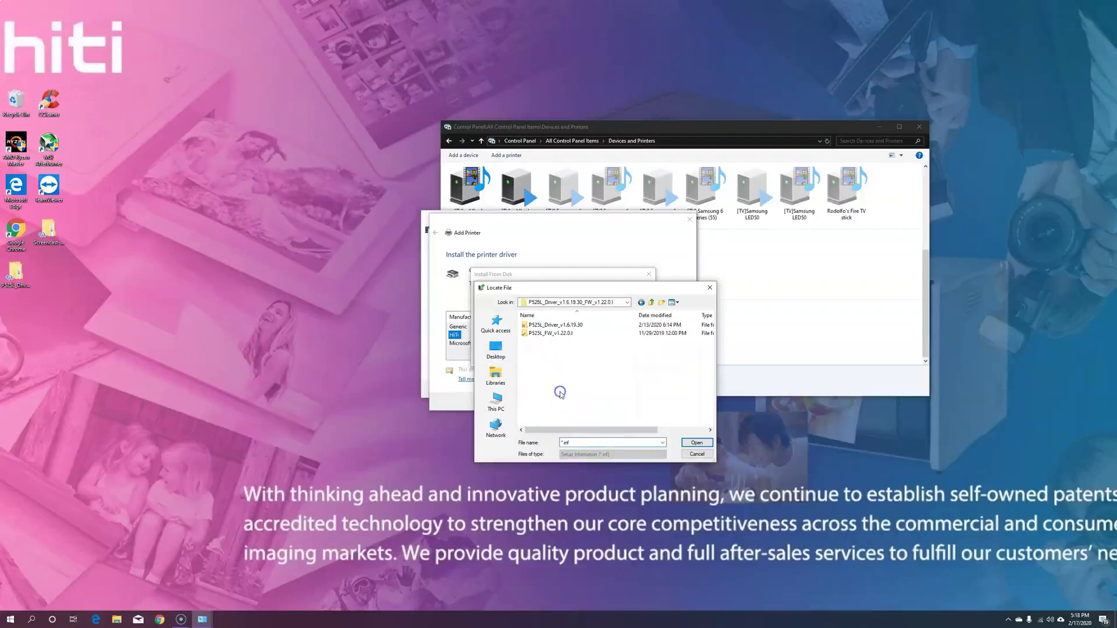
double_click(542, 326)
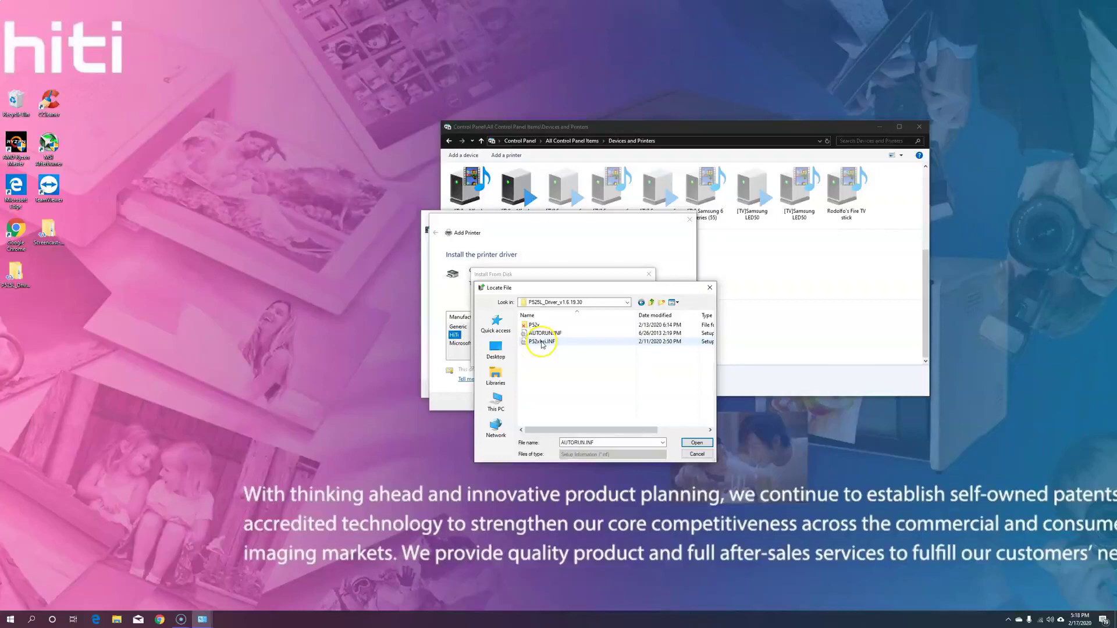
left_click(543, 343)
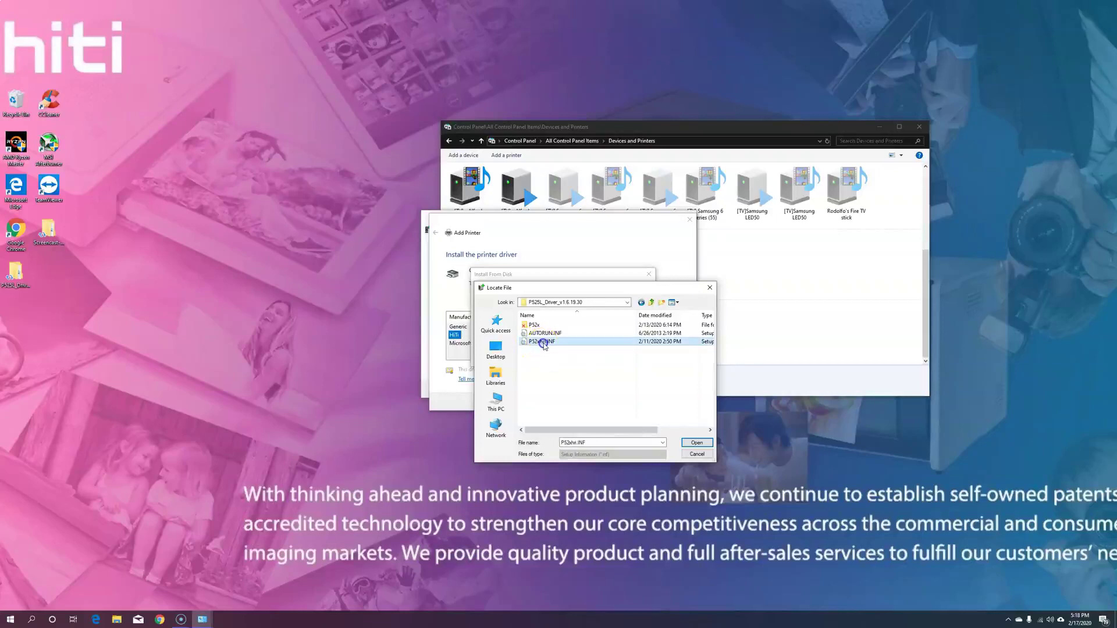
left_click(696, 444)
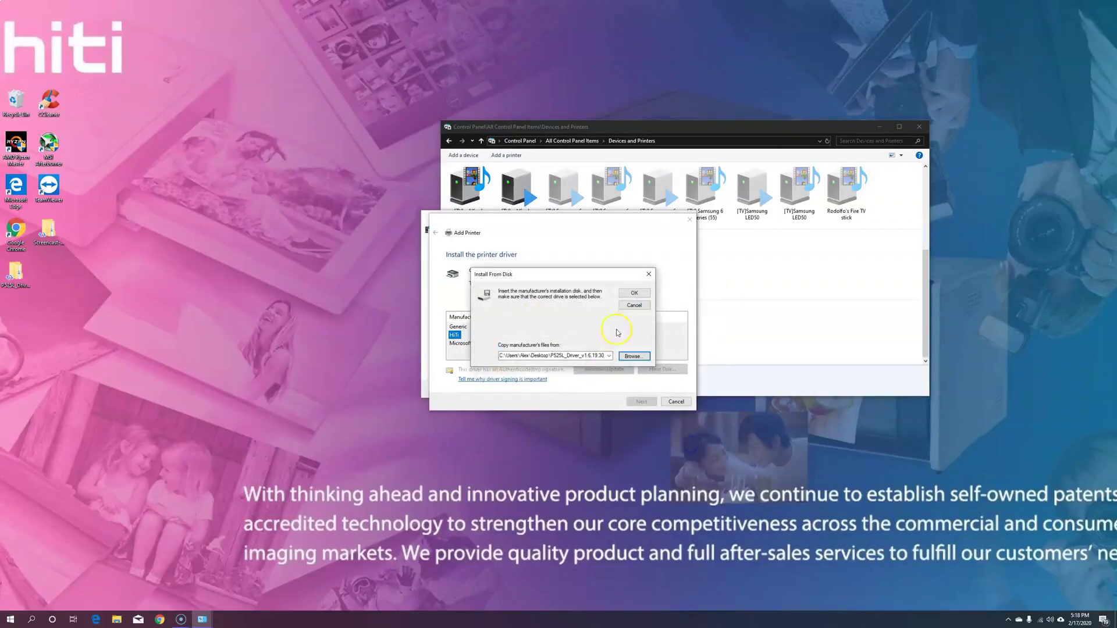
left_click(634, 294)
key("Return")
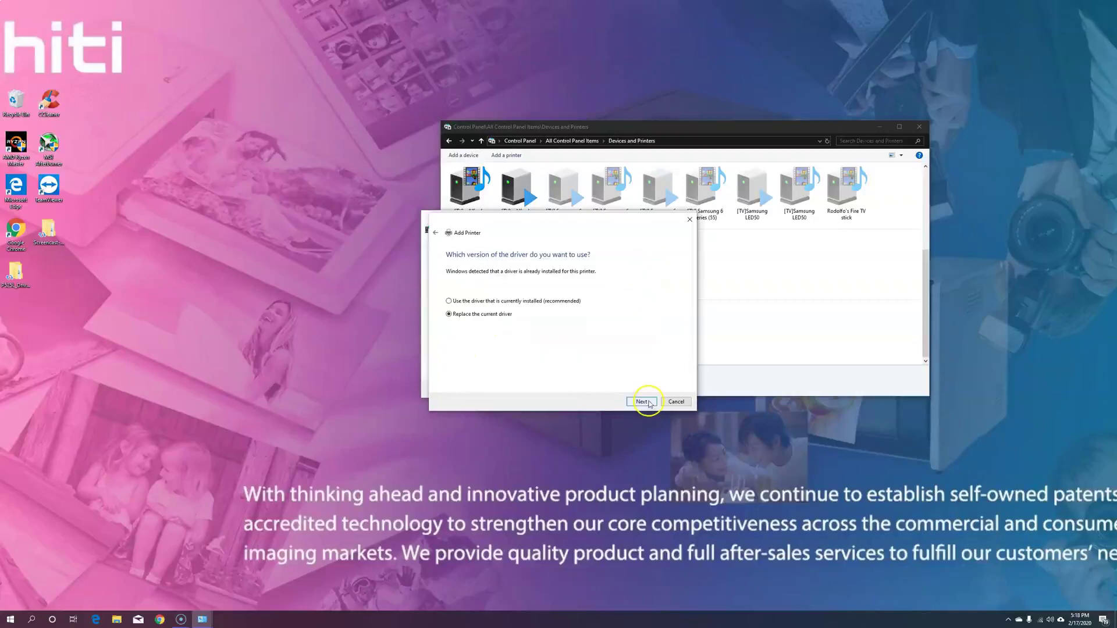
left_click(650, 402)
left_click(643, 400)
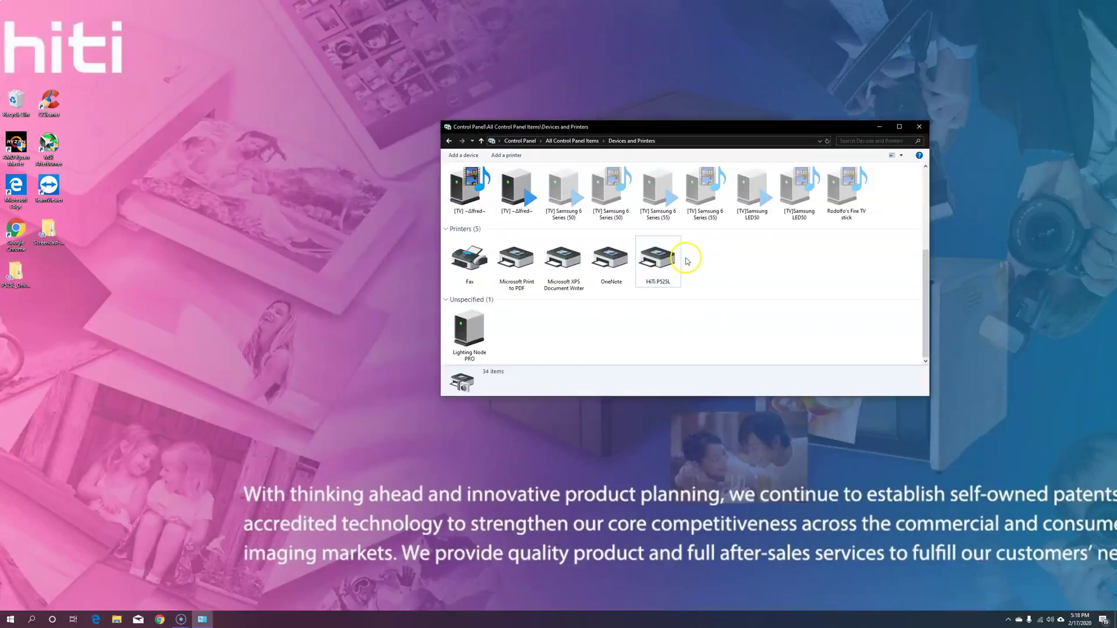
right_click(661, 266)
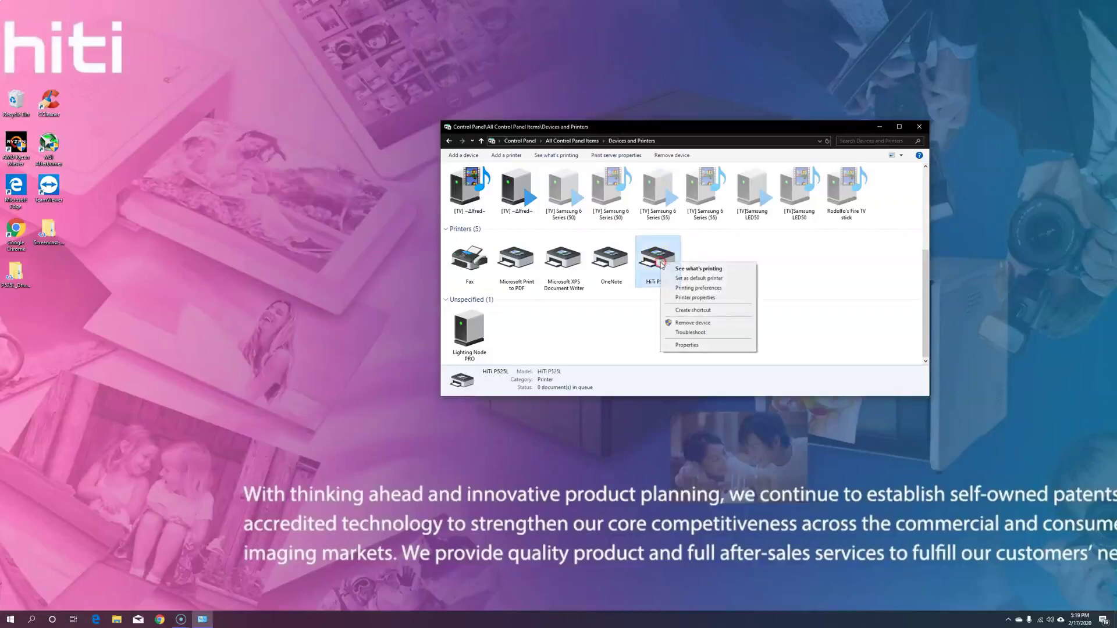
left_click(688, 321)
left_click(593, 317)
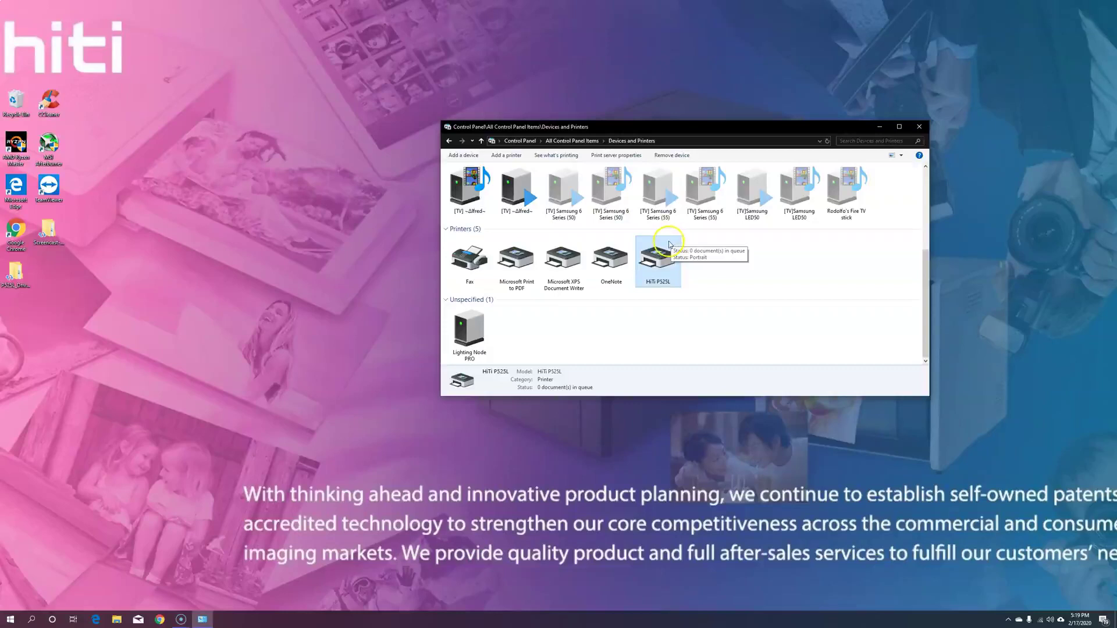
Switch Control Panel to individual item view and open Device Manager.
left_click(516, 142)
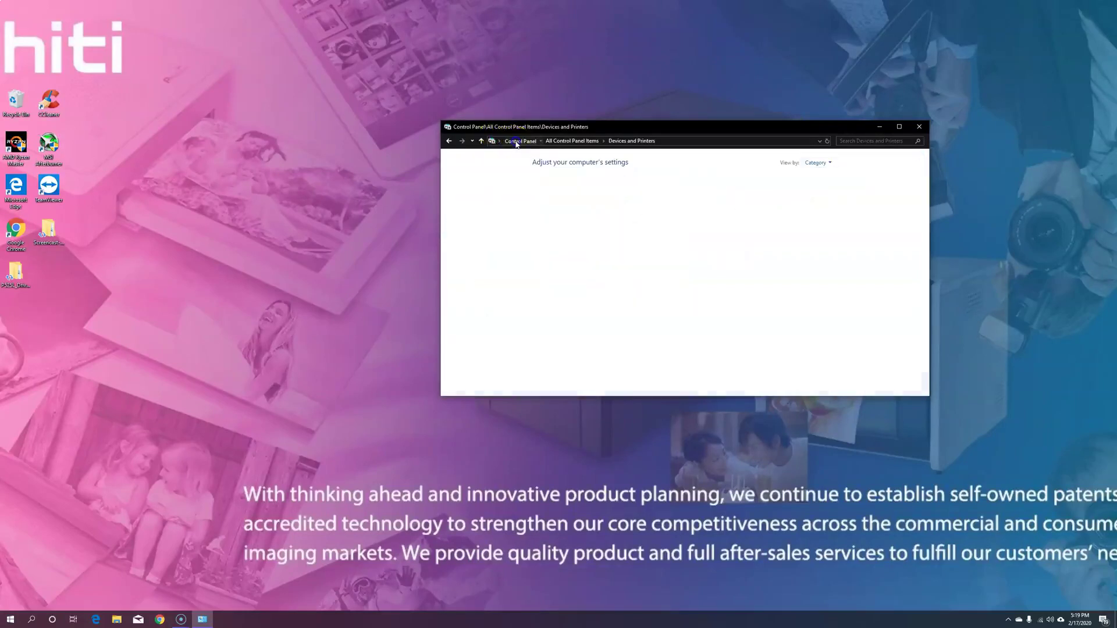
left_click(816, 164)
left_click(825, 193)
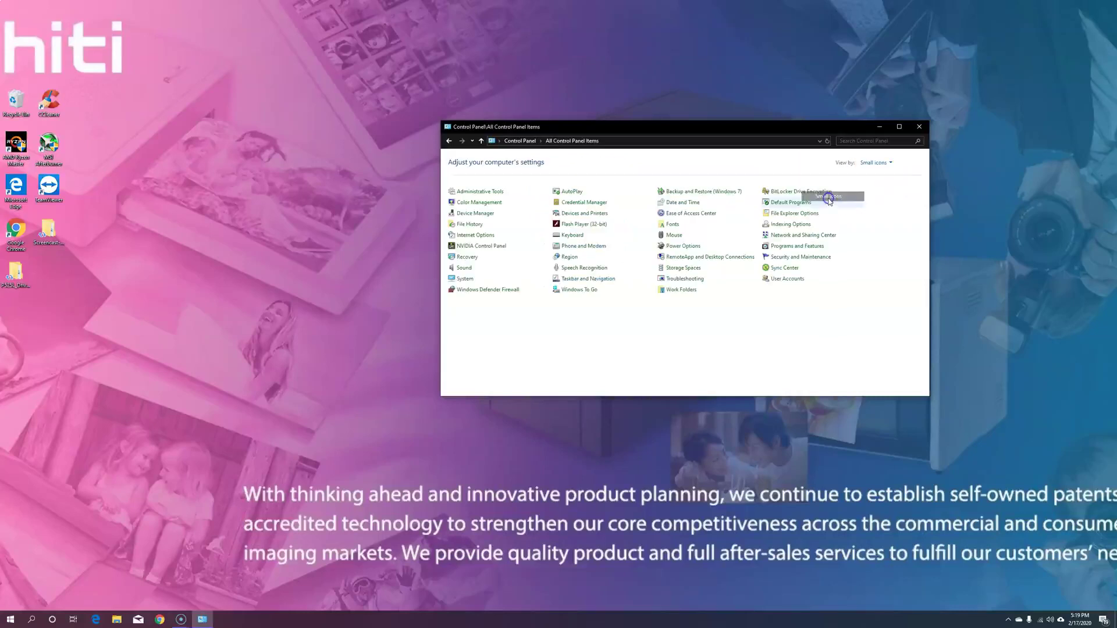
left_click(469, 214)
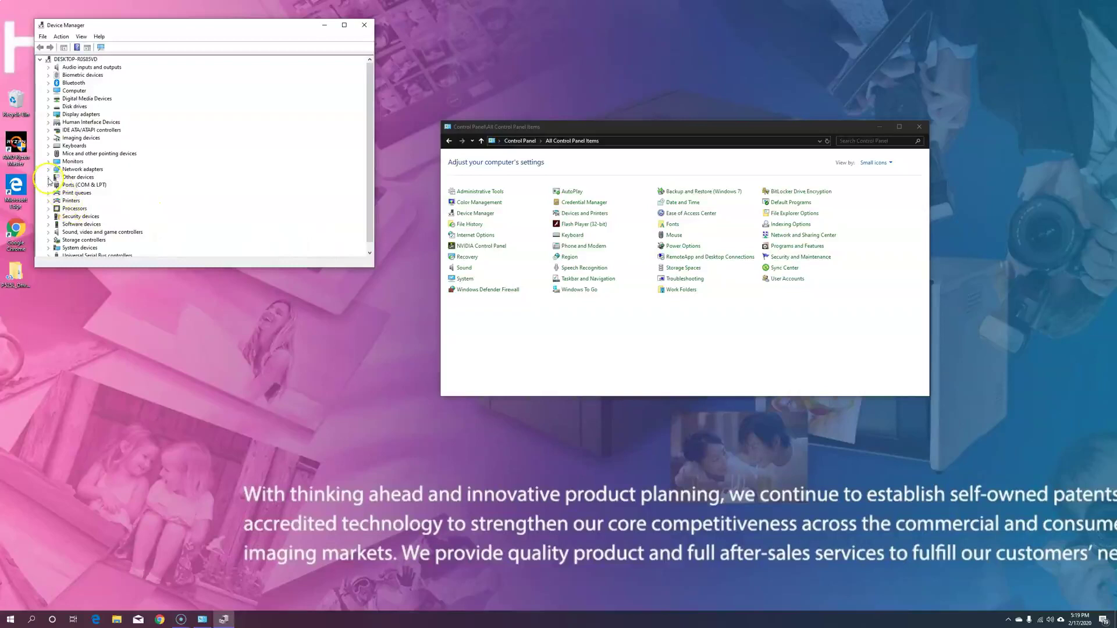
Start a driver update for the AAP Server device under Other devices.
left_click(48, 177)
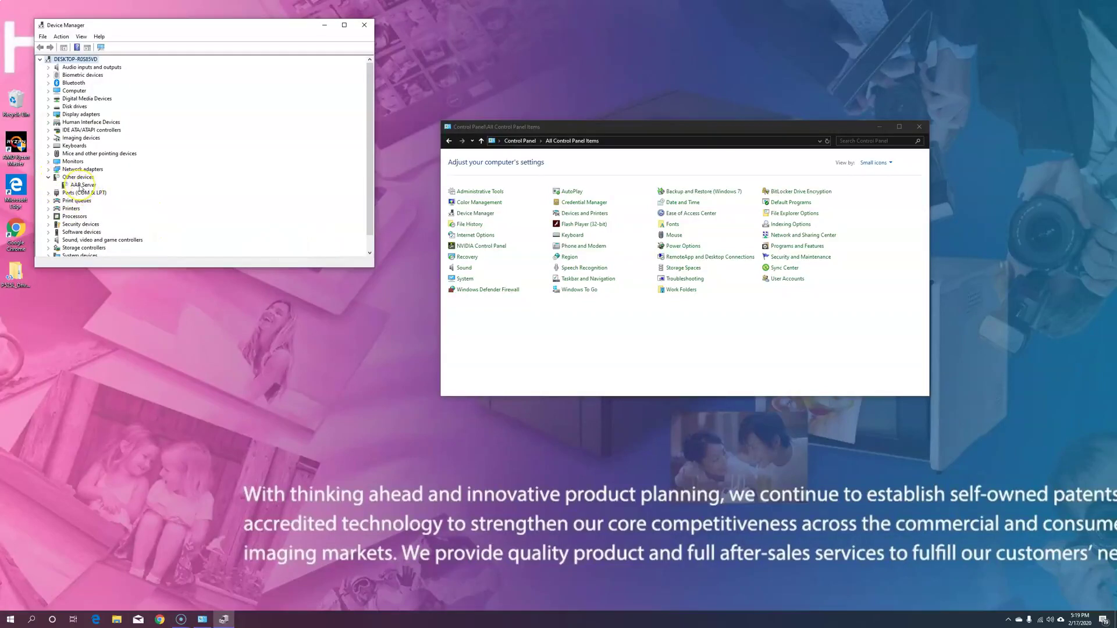
right_click(81, 185)
left_click(109, 195)
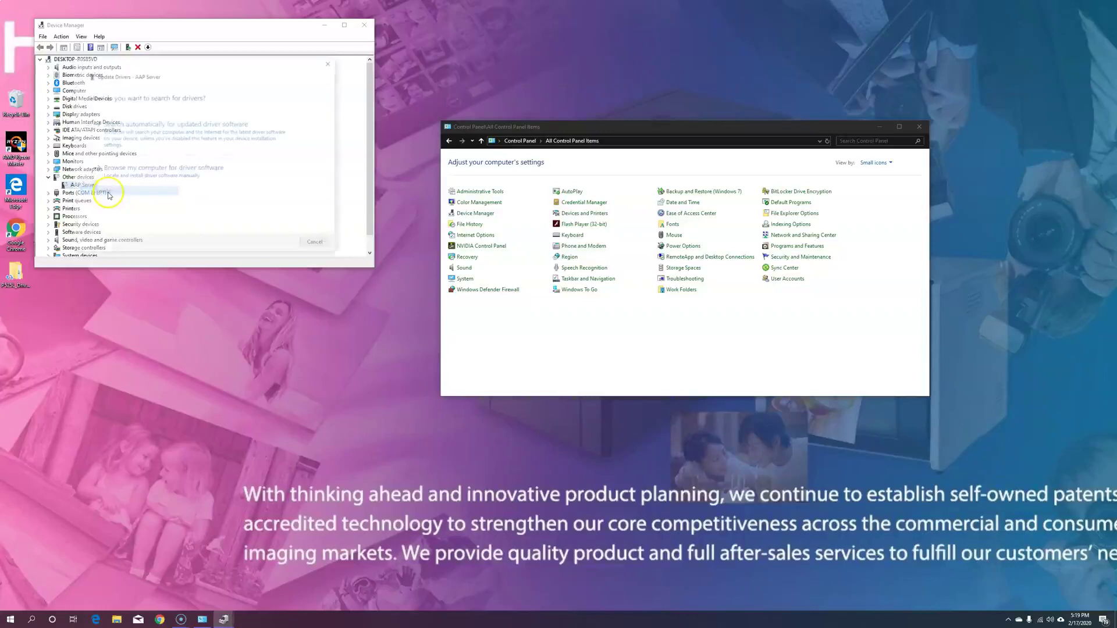